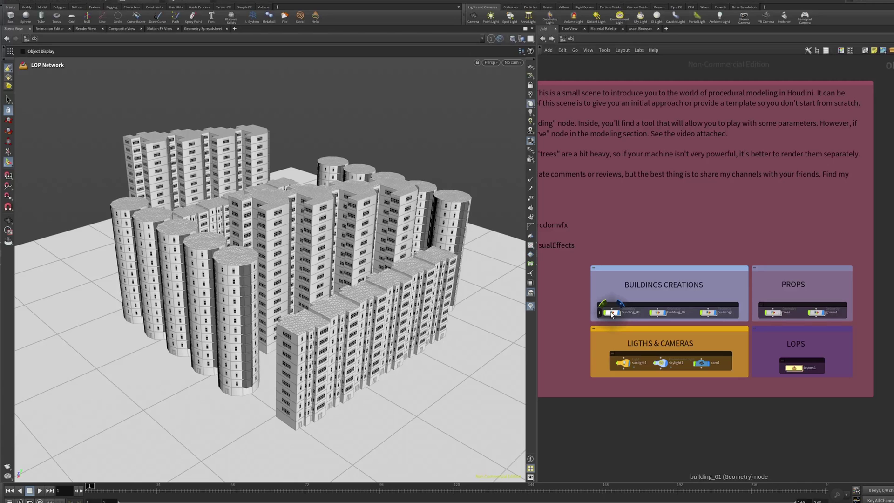
# - Open the building_01 network and centre the view on its two building rows
pyautogui.doubleClick(612, 313)
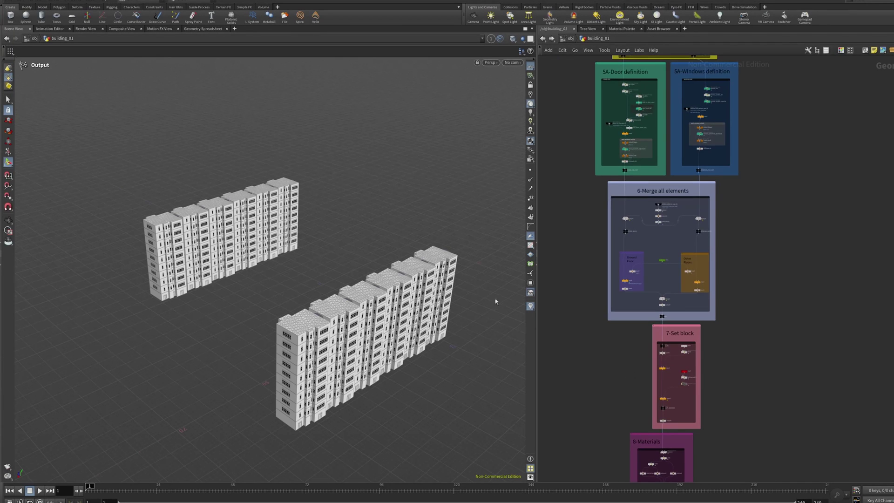
pyautogui.scroll(-5, 595, 301)
pyautogui.scroll(2, 592, 297)
pyautogui.scroll(-2, 595, 300)
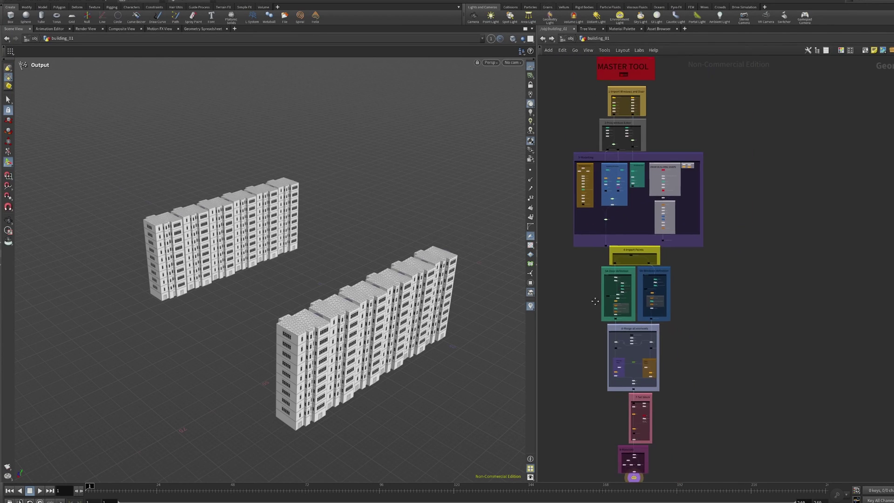
pyautogui.moveTo(595, 300); pyautogui.dragTo(617, 305, button='middle')
pyautogui.keyDown('alt'); pyautogui.moveTo(378, 308); pyautogui.dragTo(270, 299); pyautogui.keyUp('alt')
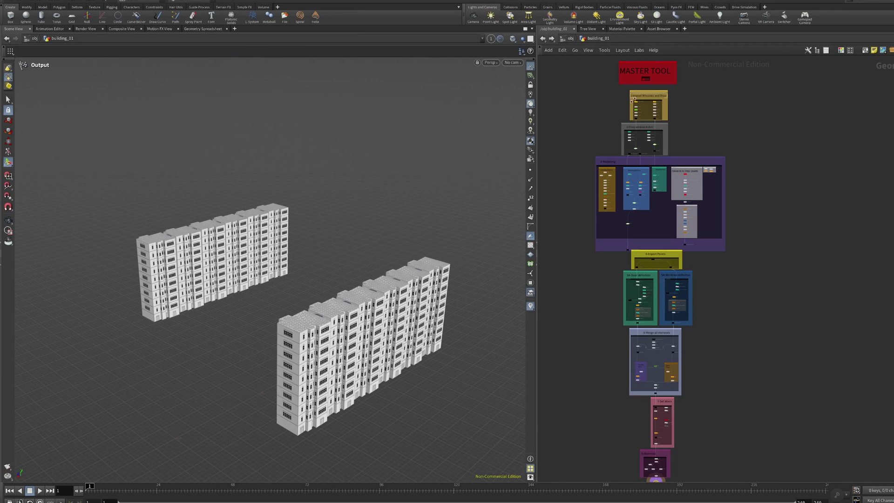
pyautogui.scroll(2, 640, 84)
pyautogui.scroll(4, 640, 85)
# - Set Floor Count on the CONTROLLER null's Building tab to 20
pyautogui.click(654, 93)
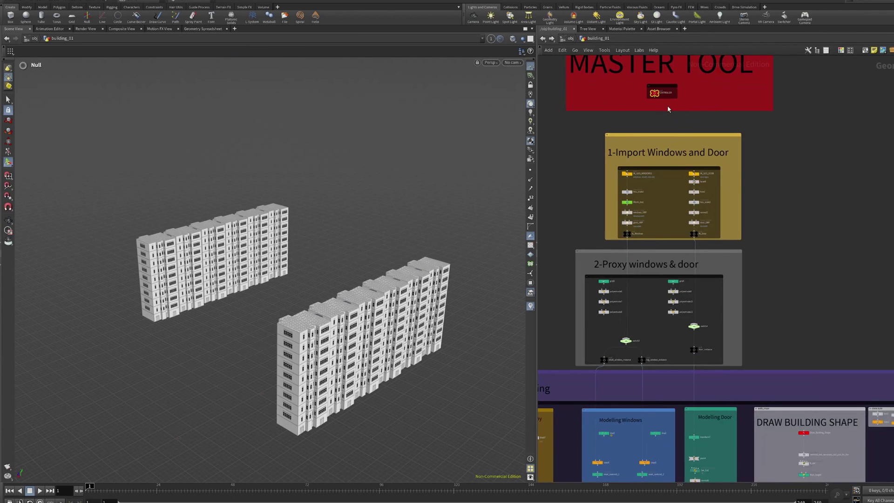
pyautogui.press('p')
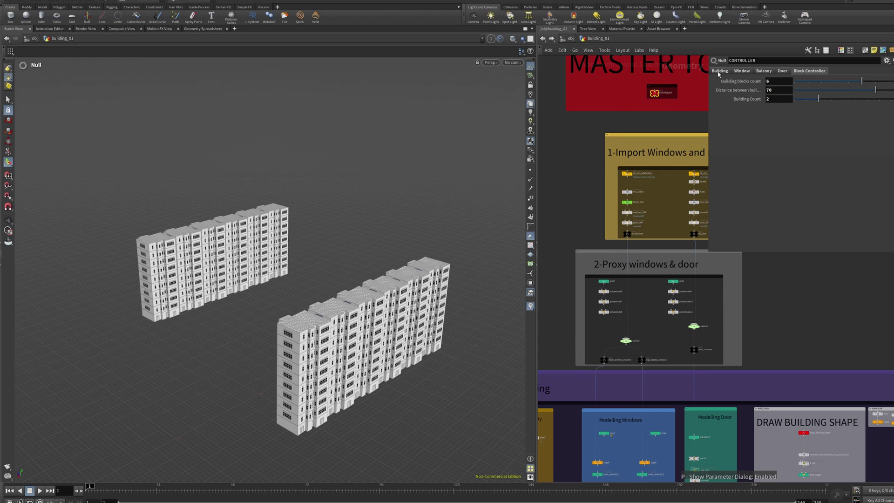
pyautogui.click(719, 71)
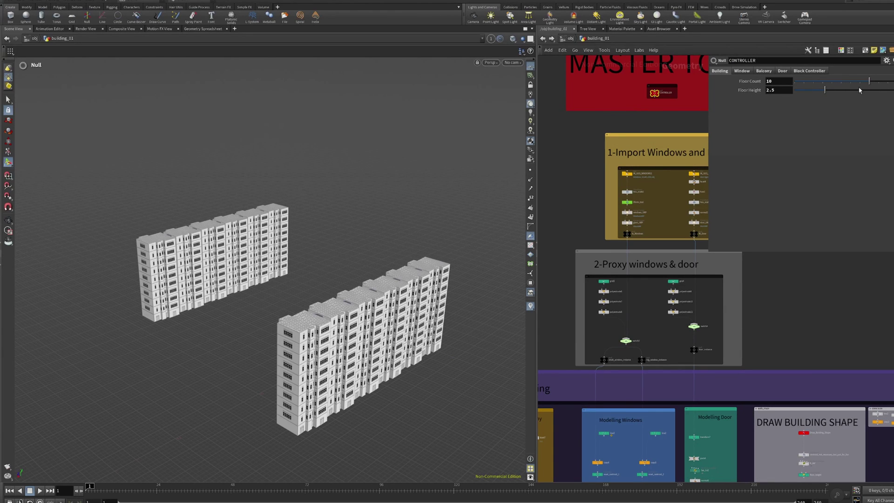
pyautogui.doubleClick(783, 82)
pyautogui.write('20')
pyautogui.press('Return')
pyautogui.press('Escape')
pyautogui.moveTo(326, 251)
pyautogui.mouseDown()
pyautogui.moveTo(445, 250)
pyautogui.moveTo(298, 263)
pyautogui.mouseUp()
pyautogui.press('Return')
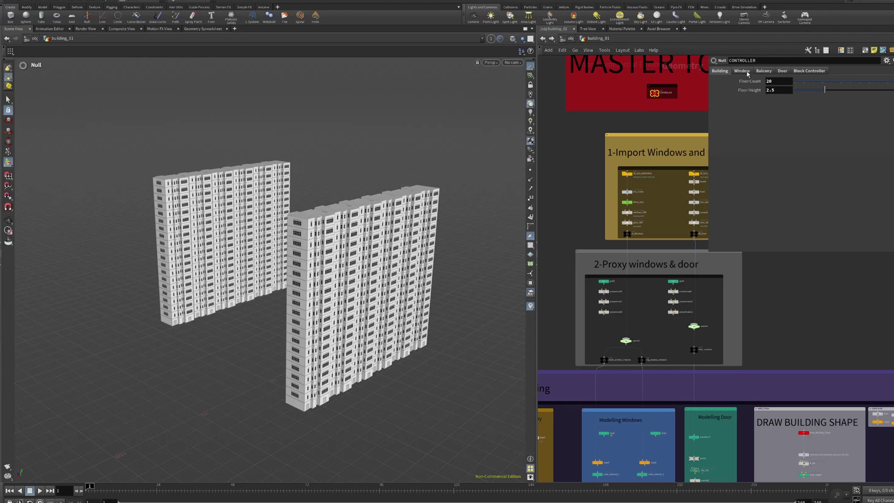
pyautogui.scroll(-5, 785, 337)
pyautogui.scroll(2, 785, 336)
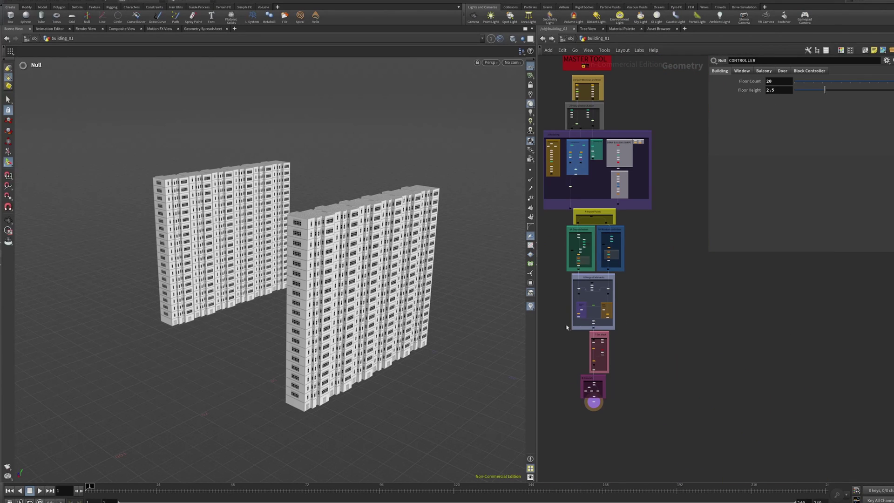
# - Display only the single tower output by the ALL null
pyautogui.scroll(5, 594, 326)
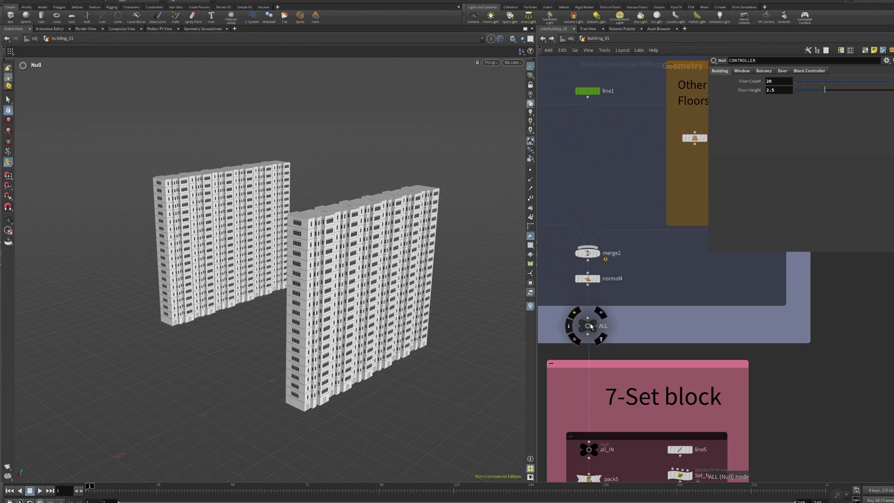
pyautogui.click(601, 313)
pyautogui.moveTo(481, 278); pyautogui.dragTo(442, 261)
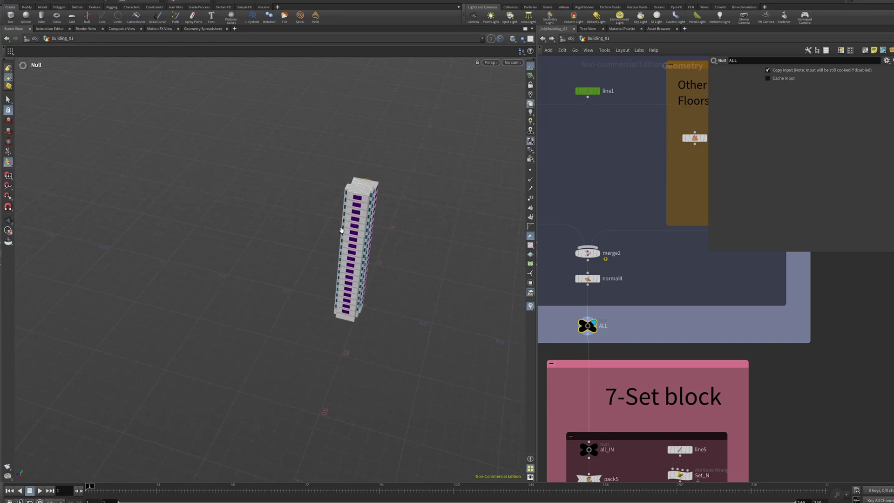
pyautogui.scroll(3, 414, 245)
pyautogui.scroll(-5, 676, 175)
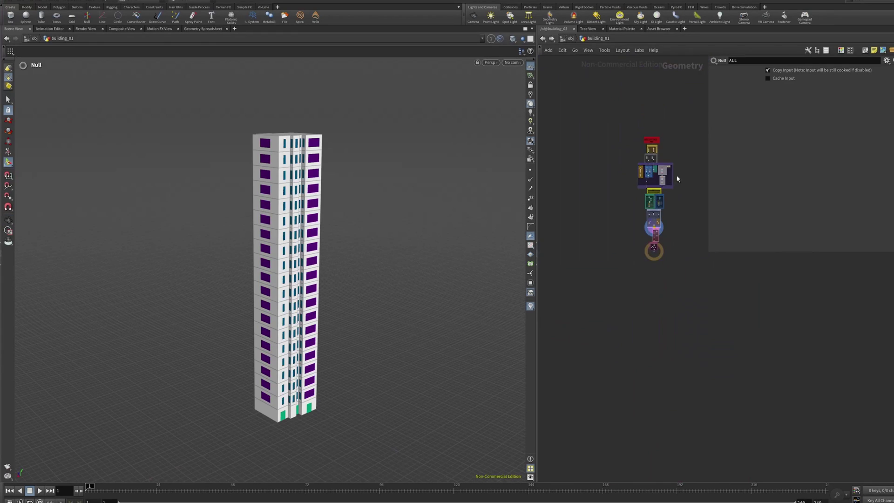
pyautogui.scroll(8, 613, 269)
# - Raise the CONTROLLER's Floor Height, lower Floor Count to 15, and show the Window settings
pyautogui.click(666, 268)
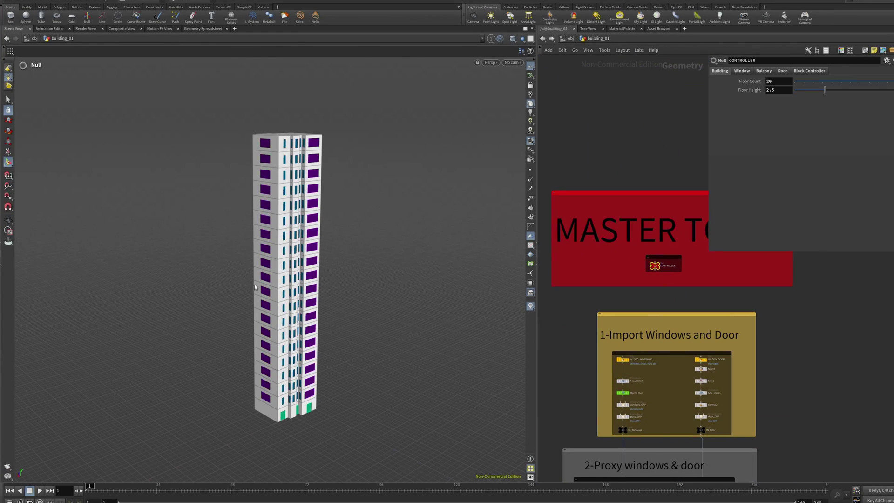
pyautogui.moveTo(255, 287); pyautogui.dragTo(310, 293)
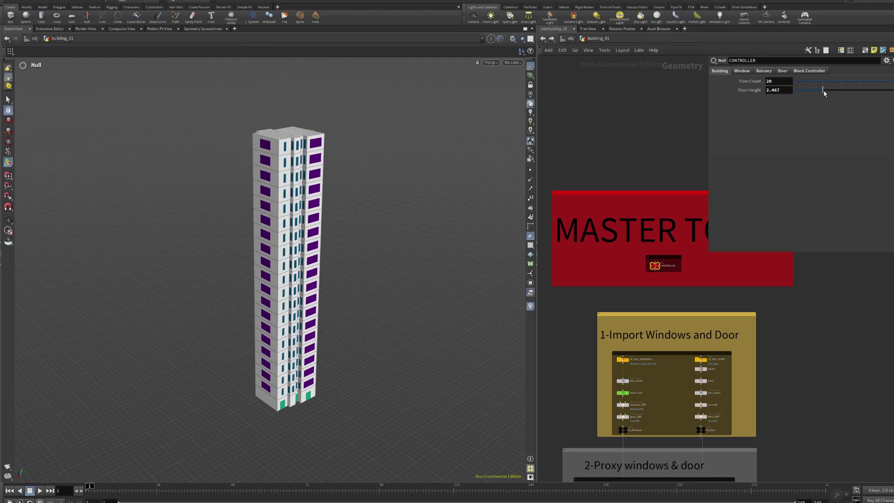
pyautogui.moveTo(822, 90)
pyautogui.mouseDown()
pyautogui.moveTo(871, 93)
pyautogui.moveTo(825, 91)
pyautogui.mouseUp()
pyautogui.moveTo(890, 83); pyautogui.dragTo(891, 81)
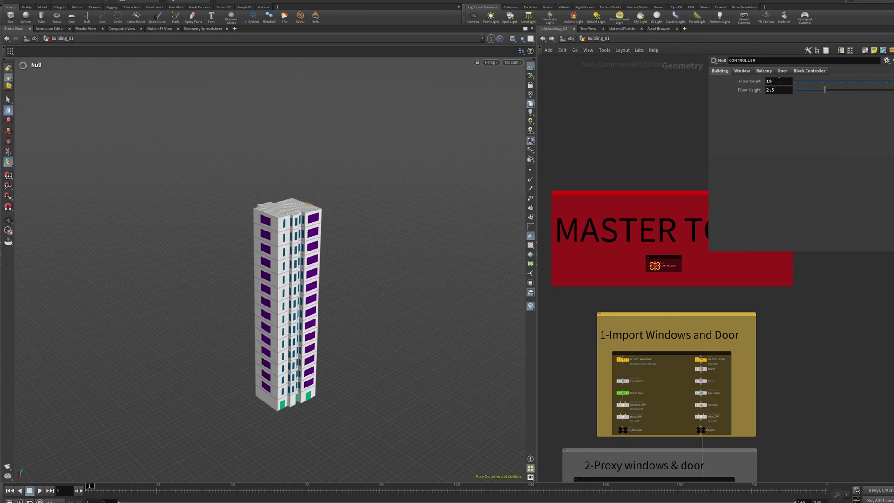
pyautogui.click(742, 70)
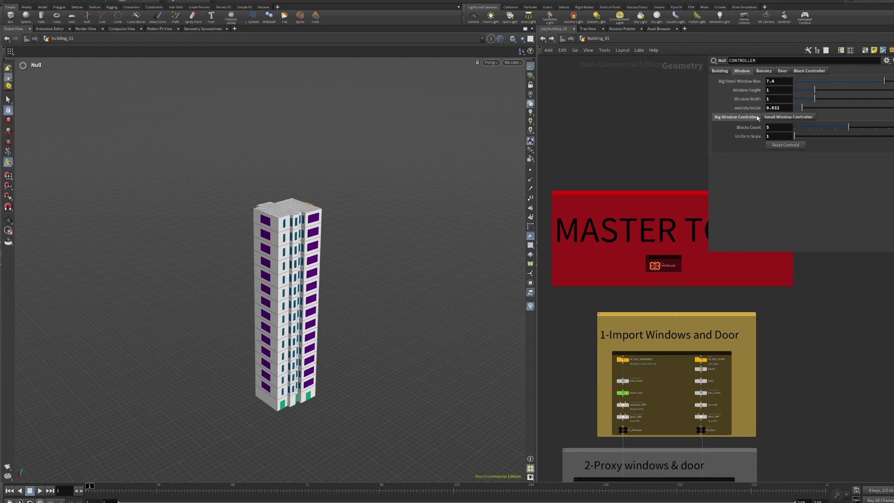
pyautogui.click(785, 117)
pyautogui.click(750, 119)
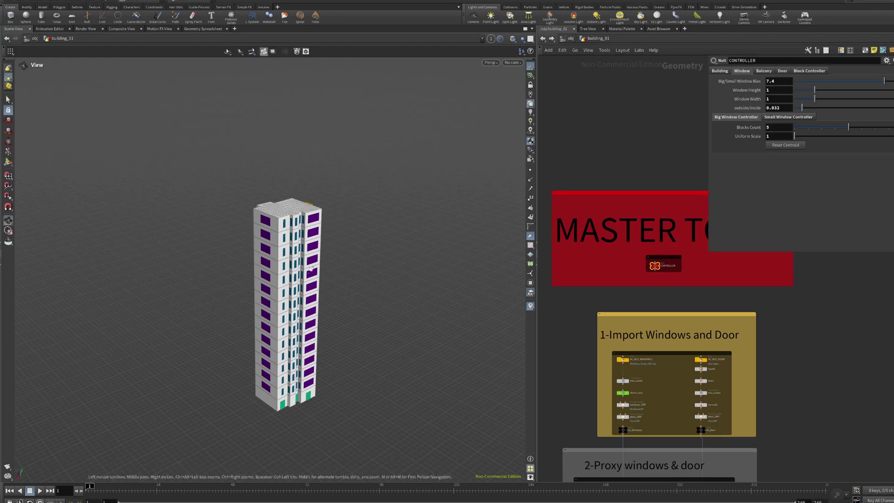
pyautogui.scroll(3, 377, 256)
pyautogui.keyDown('alt'); pyautogui.moveTo(361, 261); pyautogui.dragTo(289, 221); pyautogui.keyUp('alt')
pyautogui.moveTo(355, 216); pyautogui.dragTo(366, 253)
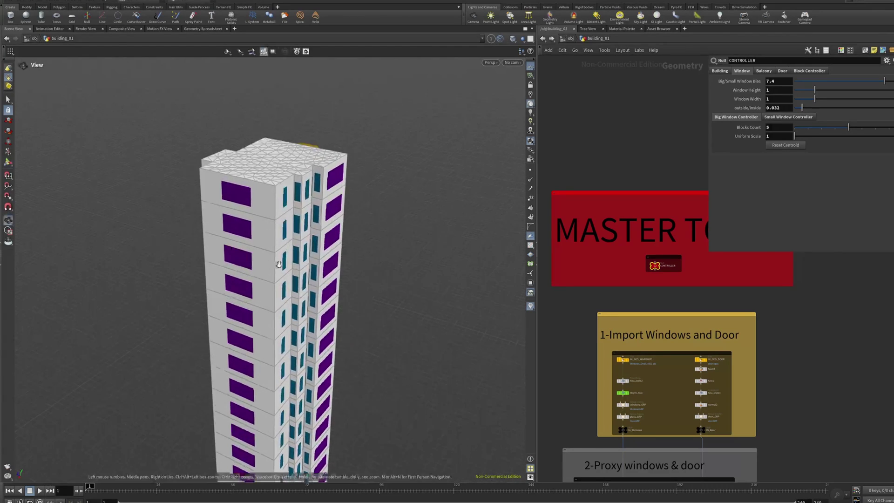
pyautogui.scroll(3, 336, 260)
pyautogui.scroll(2, 309, 269)
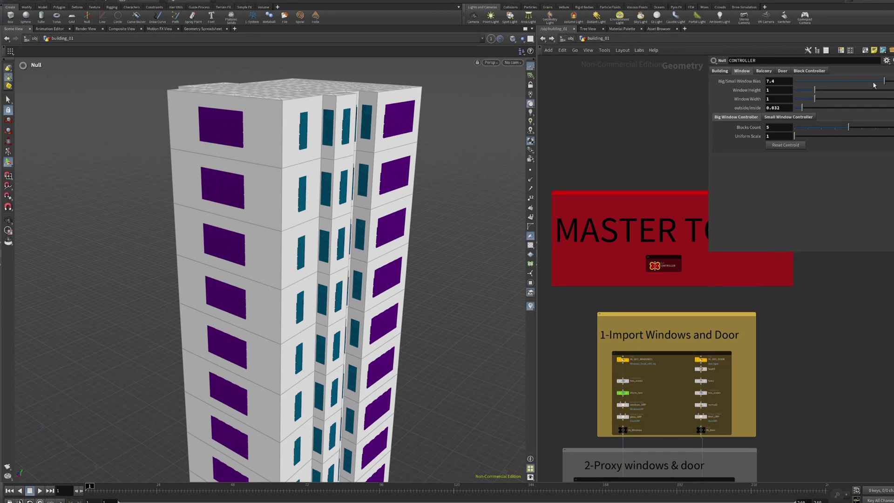
pyautogui.moveTo(884, 82)
pyautogui.mouseDown()
pyautogui.moveTo(892, 82)
pyautogui.moveTo(873, 92)
pyautogui.mouseUp()
pyautogui.moveTo(815, 94); pyautogui.dragTo(825, 107)
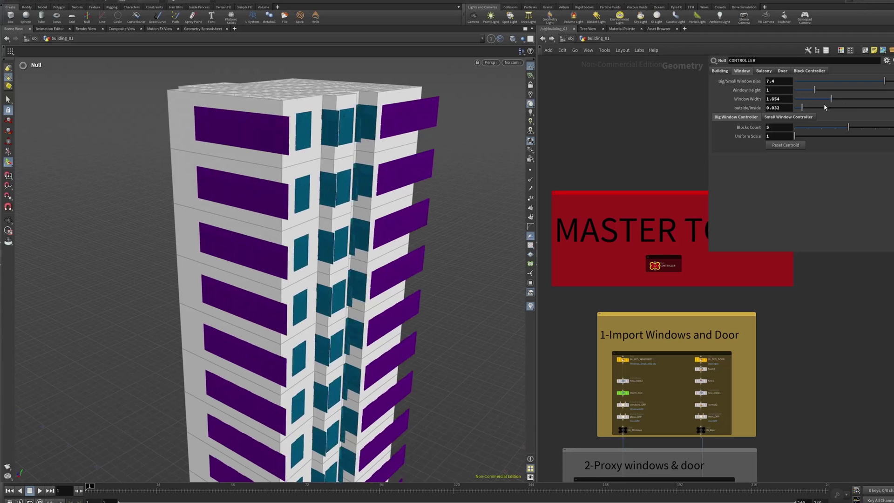
pyautogui.hotkey('ctrl', 'z')
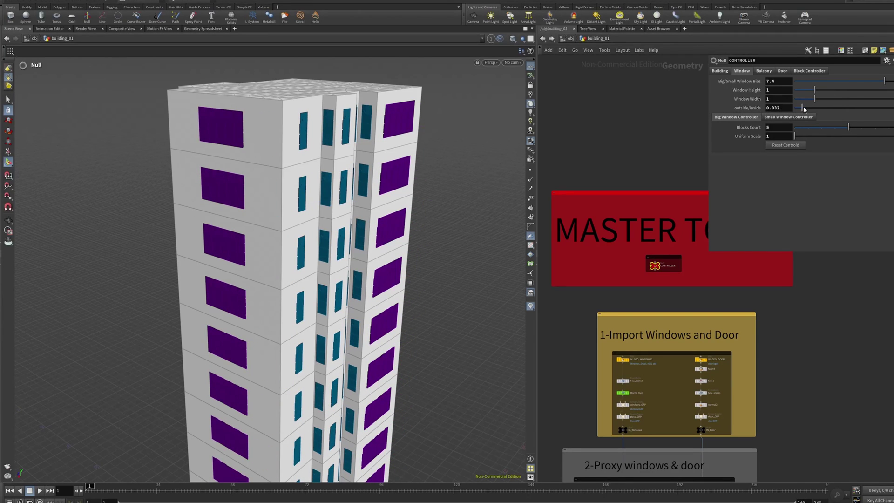
# - Raise the window outside/inside offset, cut Blocks Count from 5 to 3, and scrub Uniform Scale
pyautogui.moveTo(803, 108)
pyautogui.mouseDown()
pyautogui.moveTo(818, 108)
pyautogui.moveTo(793, 117)
pyautogui.moveTo(804, 118)
pyautogui.mouseUp()
pyautogui.keyDown('alt'); pyautogui.moveTo(415, 231); pyautogui.dragTo(405, 232); pyautogui.keyUp('alt')
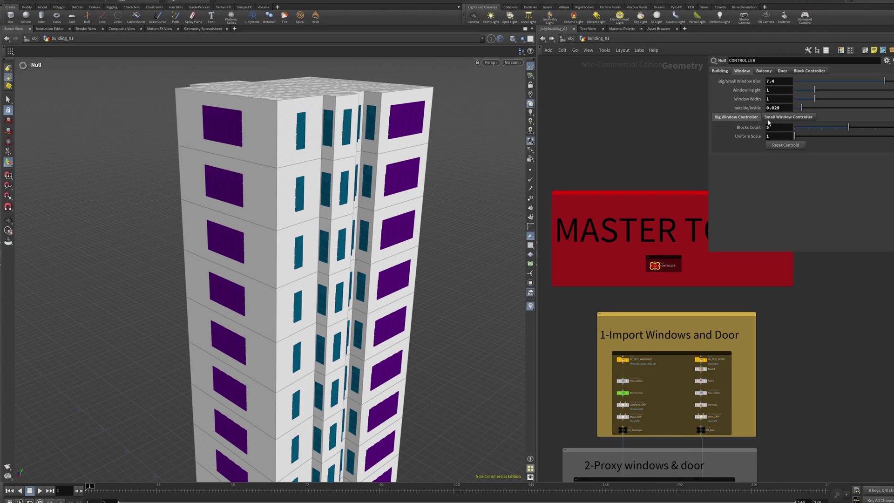
pyautogui.moveTo(848, 128); pyautogui.dragTo(826, 131)
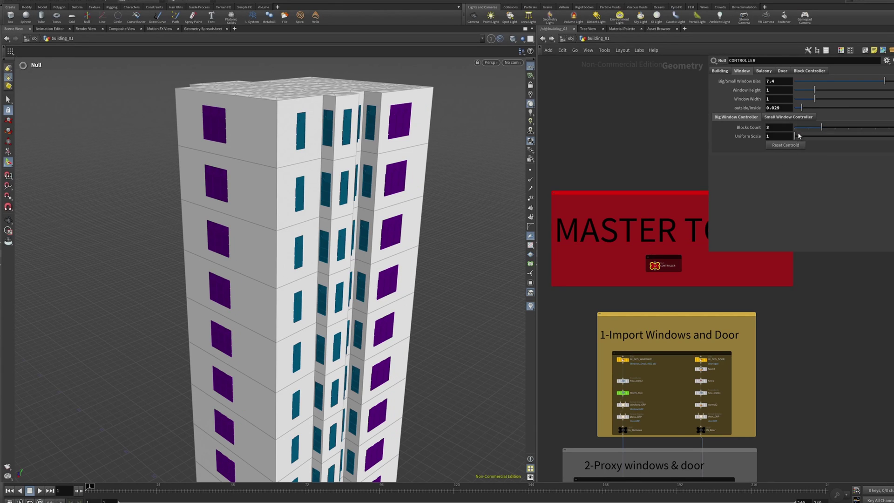
pyautogui.moveTo(799, 136); pyautogui.dragTo(789, 168)
# - Apply Reset Centroid for gridded window frames and nudge outside/inside to 0.061
pyautogui.press('Escape')
pyautogui.moveTo(382, 298)
pyautogui.mouseDown()
pyautogui.moveTo(353, 296)
pyautogui.moveTo(447, 296)
pyautogui.moveTo(403, 297)
pyautogui.moveTo(419, 288)
pyautogui.mouseUp()
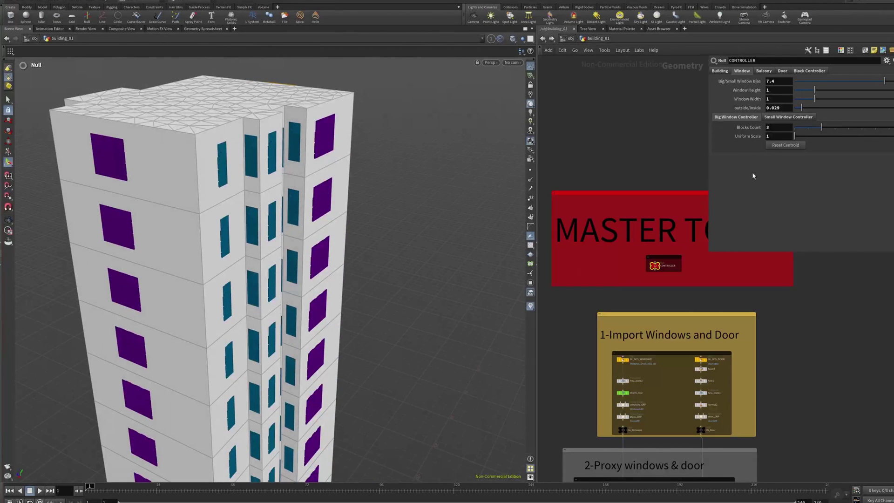
pyautogui.click(785, 145)
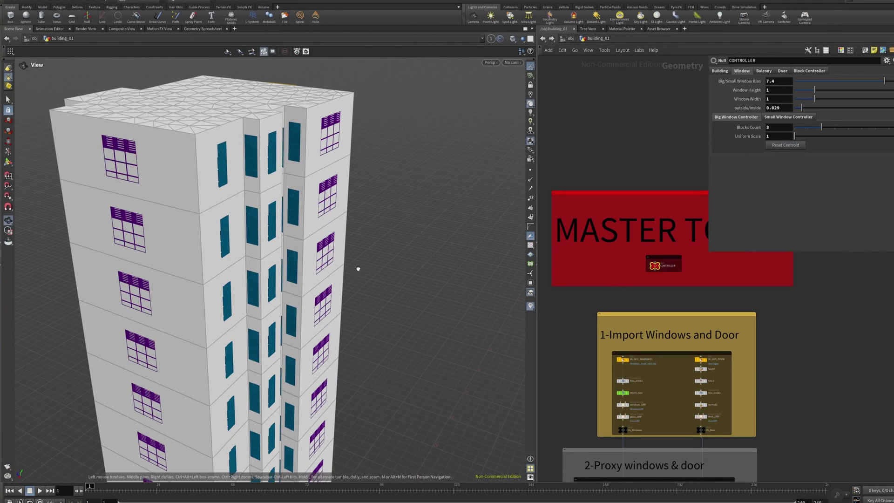
pyautogui.moveTo(359, 265); pyautogui.dragTo(298, 270)
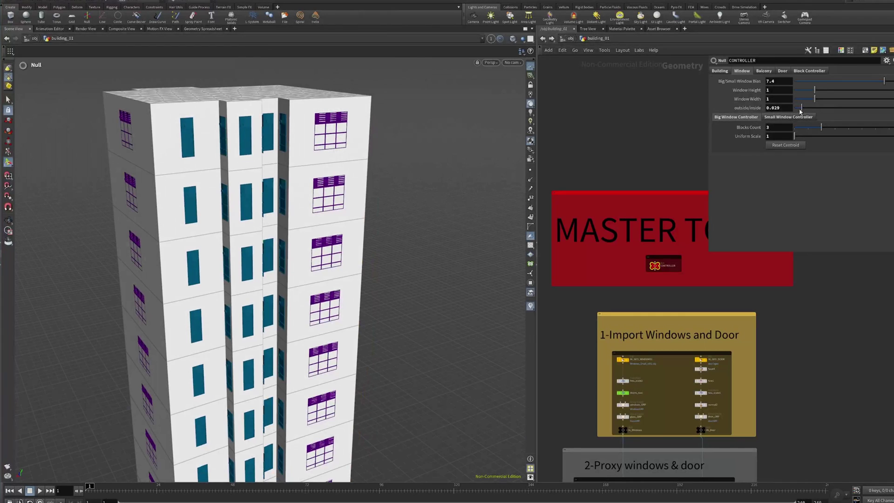
pyautogui.moveTo(802, 109); pyautogui.dragTo(810, 111)
pyautogui.scroll(-3, 302, 270)
pyautogui.moveTo(303, 270)
pyautogui.mouseDown()
pyautogui.moveTo(465, 273)
pyautogui.moveTo(298, 279)
pyautogui.moveTo(560, 168)
pyautogui.mouseUp()
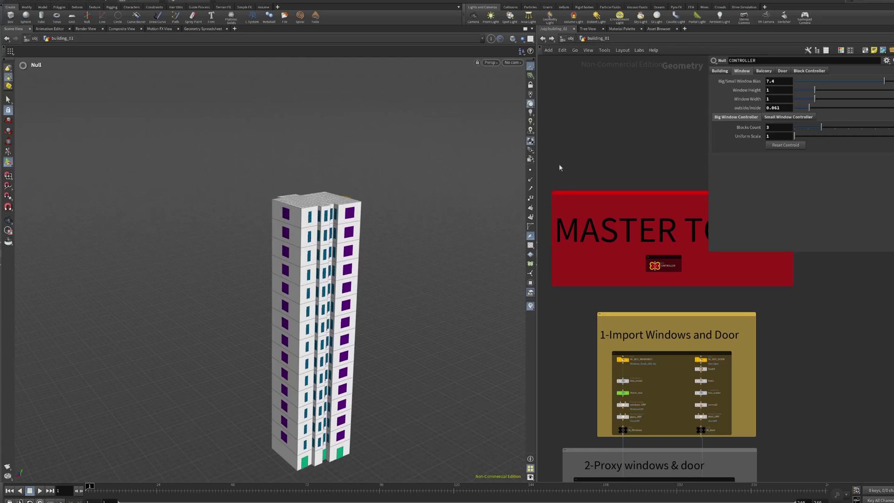
# - Move the yellow balconies to another tower face with Balcony Placement 0
pyautogui.click(760, 72)
pyautogui.moveTo(324, 269)
pyautogui.mouseDown()
pyautogui.moveTo(578, 261)
pyautogui.moveTo(349, 358)
pyautogui.moveTo(367, 297)
pyautogui.moveTo(337, 281)
pyautogui.moveTo(259, 274)
pyautogui.moveTo(326, 299)
pyautogui.mouseUp()
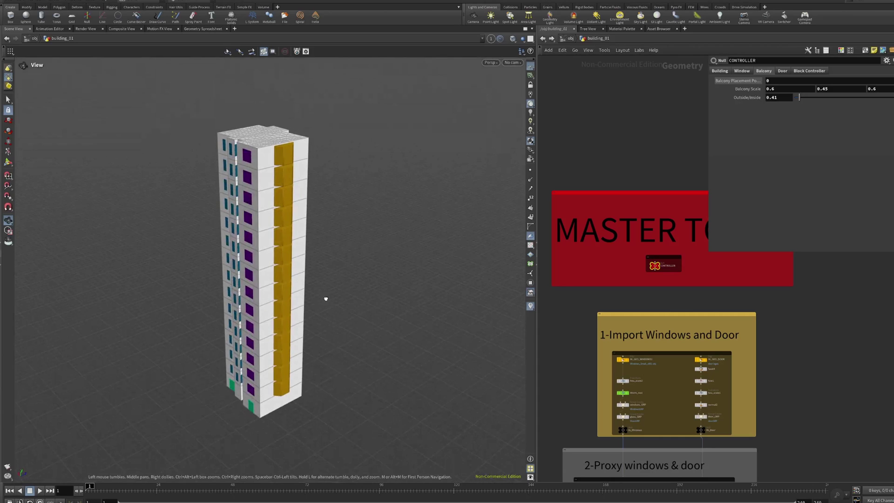
pyautogui.moveTo(771, 80)
pyautogui.mouseDown(button='middle')
pyautogui.moveTo(785, 82)
pyautogui.moveTo(776, 83)
pyautogui.mouseUp(button='middle')
pyautogui.scroll(3, 328, 242)
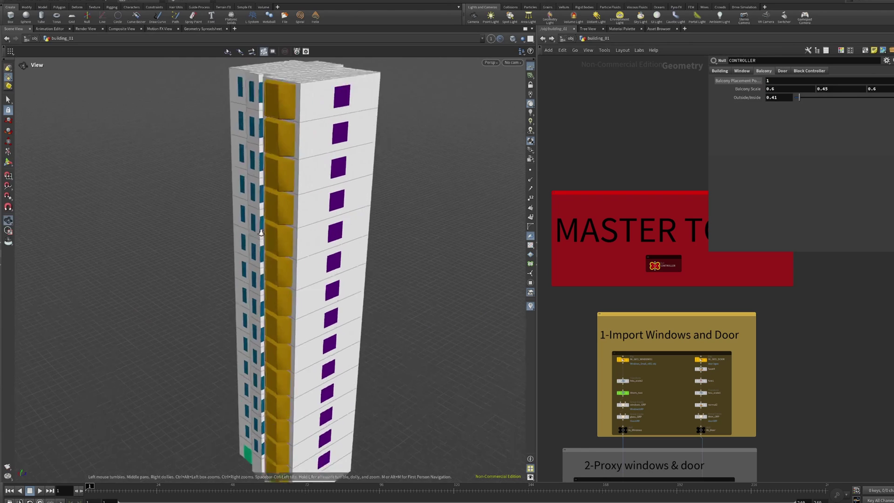
pyautogui.scroll(3, 328, 242)
pyautogui.scroll(-5, 328, 241)
pyautogui.moveTo(329, 232); pyautogui.dragTo(385, 229)
pyautogui.press('Return')
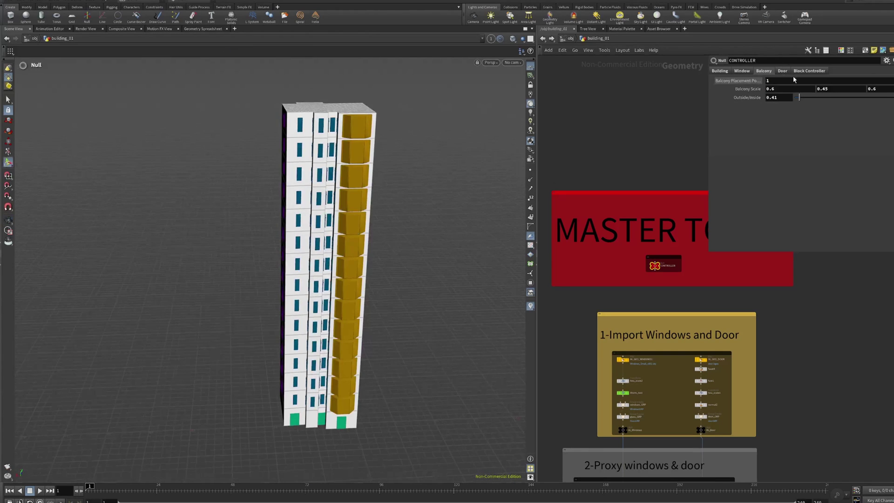
pyautogui.moveTo(791, 82)
pyautogui.mouseDown(button='middle')
pyautogui.moveTo(823, 81)
pyautogui.moveTo(786, 81)
pyautogui.mouseUp(button='middle')
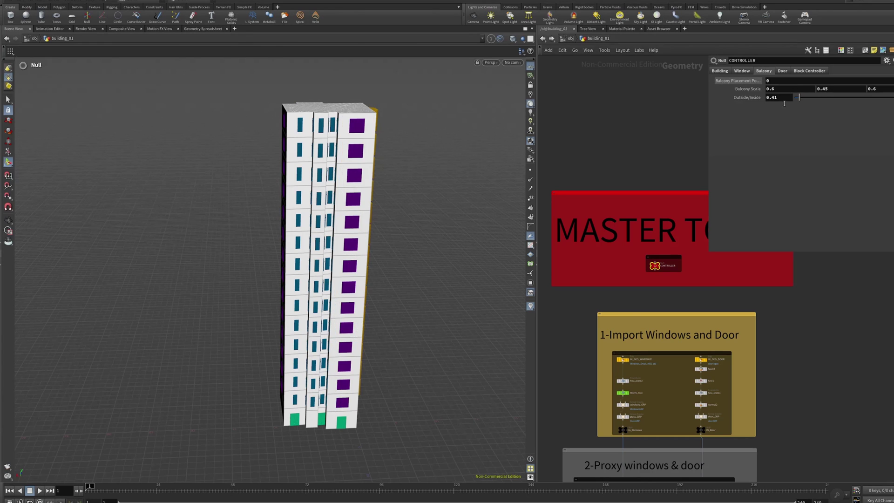
pyautogui.scroll(-2, 354, 232)
pyautogui.scroll(3, 366, 230)
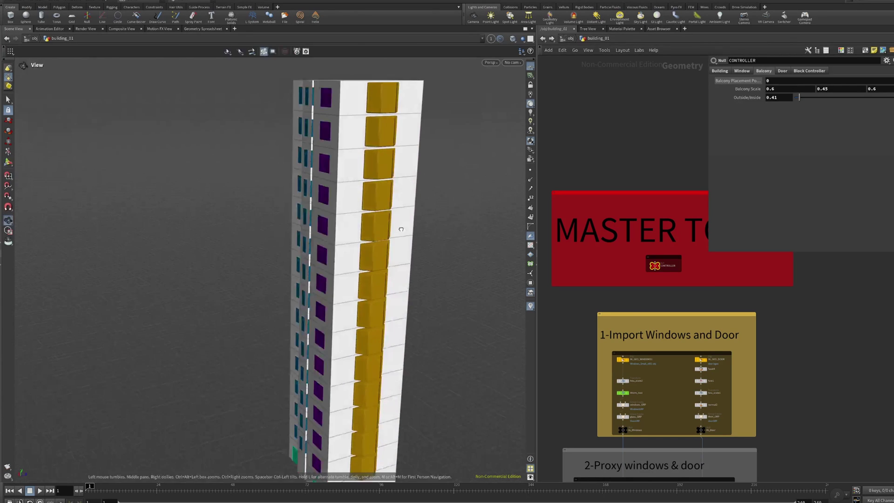
# - Try other Balcony Scale and outside/inside values, then restore the offset to 0.41
pyautogui.moveTo(787, 89); pyautogui.dragTo(829, 88, button='middle')
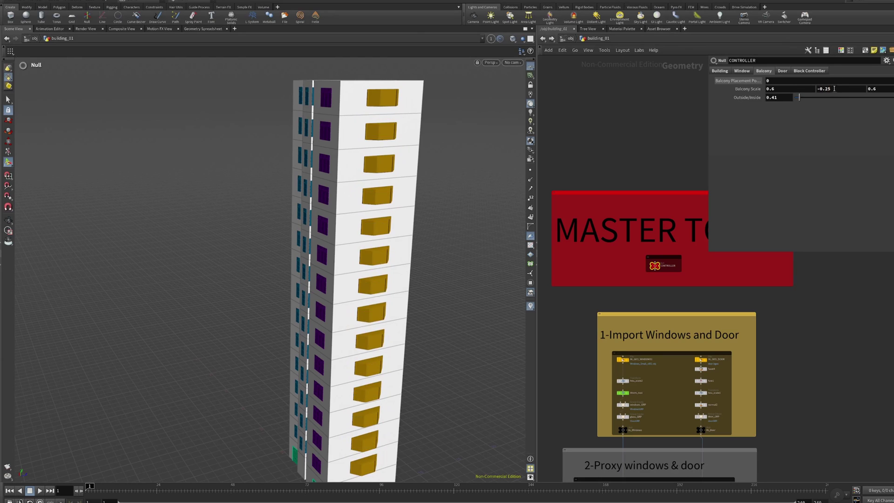
pyautogui.moveTo(795, 96)
pyautogui.mouseDown()
pyautogui.moveTo(808, 103)
pyautogui.moveTo(795, 116)
pyautogui.moveTo(838, 108)
pyautogui.mouseUp()
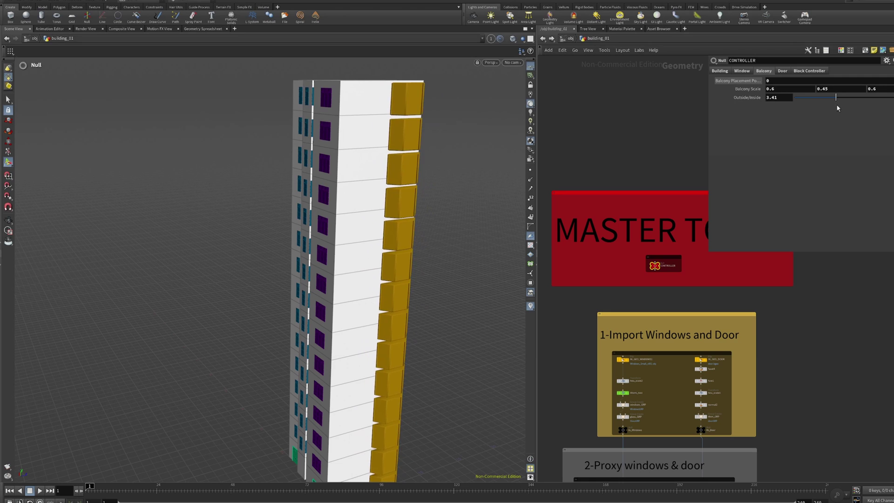
pyautogui.moveTo(419, 256); pyautogui.dragTo(476, 258)
pyautogui.hotkey('ctrl', 'z')
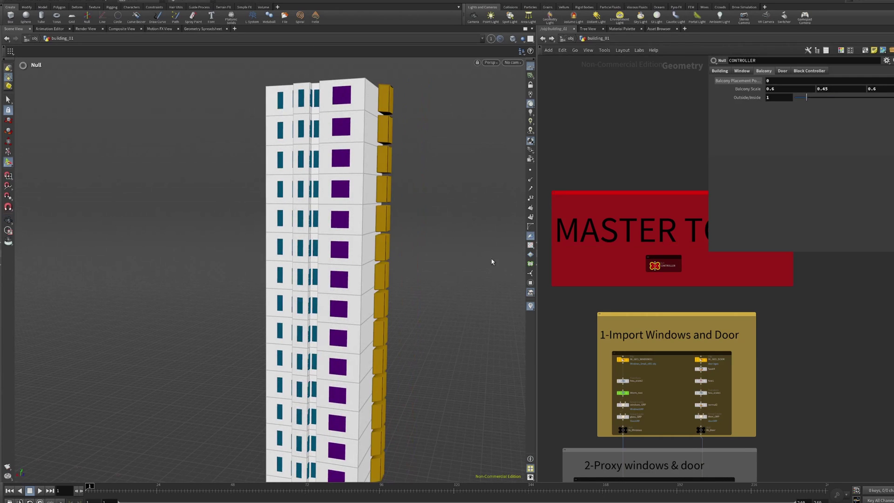
pyautogui.moveTo(485, 219); pyautogui.dragTo(417, 224)
pyautogui.moveTo(807, 97); pyautogui.dragTo(798, 97)
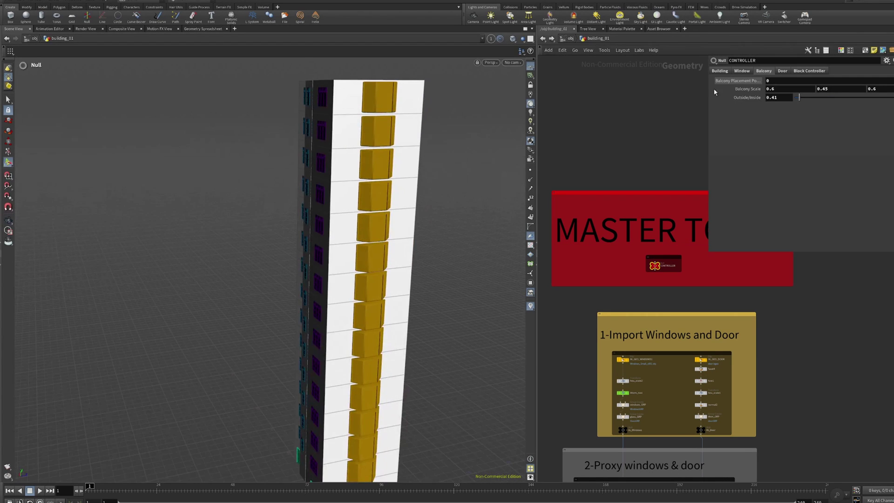
# - Show the Door settings and view the building from the front and right side
pyautogui.click(783, 71)
pyautogui.moveTo(401, 343)
pyautogui.mouseDown()
pyautogui.moveTo(251, 362)
pyautogui.moveTo(370, 347)
pyautogui.moveTo(352, 326)
pyautogui.moveTo(356, 334)
pyautogui.moveTo(216, 334)
pyautogui.mouseUp()
pyautogui.moveTo(355, 323)
pyautogui.mouseDown()
pyautogui.moveTo(246, 325)
pyautogui.moveTo(351, 336)
pyautogui.mouseUp()
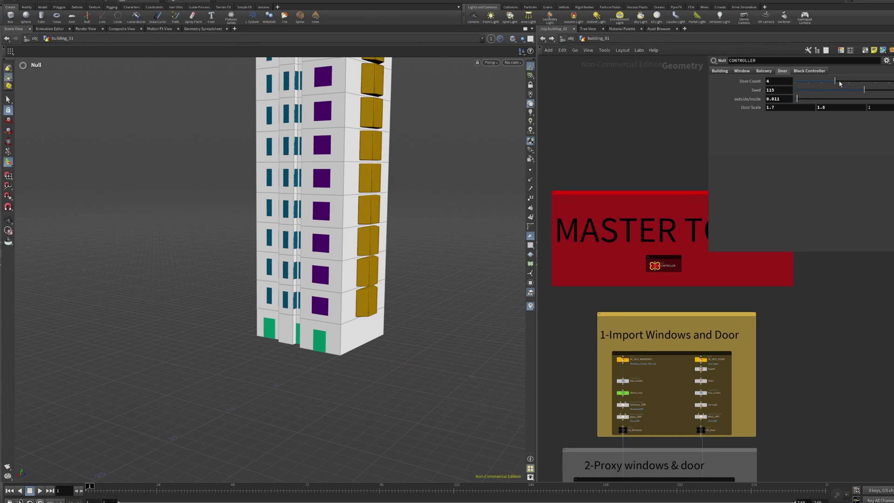
# - Set Door Count to 5 and door Seed to 72.4, and set Door Scale's middle value to 2.4
pyautogui.moveTo(840, 83); pyautogui.dragTo(821, 87)
pyautogui.moveTo(864, 90)
pyautogui.mouseDown()
pyautogui.moveTo(817, 104)
pyautogui.moveTo(840, 106)
pyautogui.moveTo(822, 105)
pyautogui.mouseUp()
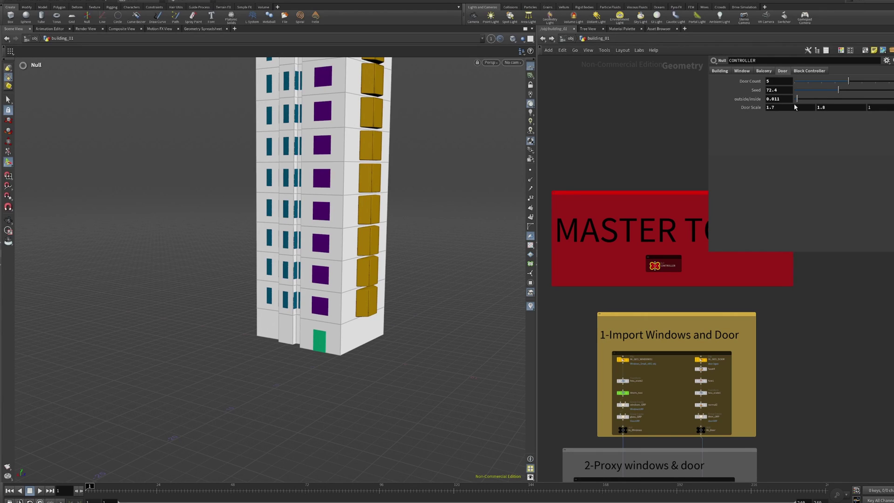
pyautogui.moveTo(795, 108)
pyautogui.mouseDown(button='middle')
pyautogui.moveTo(794, 117)
pyautogui.moveTo(841, 111)
pyautogui.mouseUp(button='middle')
# - Show the Block Controller settings and display the final output with all buildings
pyautogui.click(809, 71)
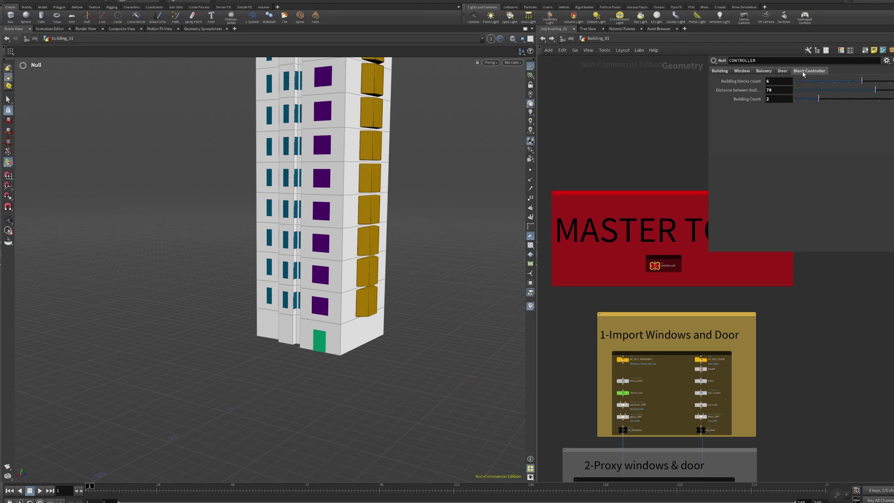
pyautogui.scroll(-5, 358, 249)
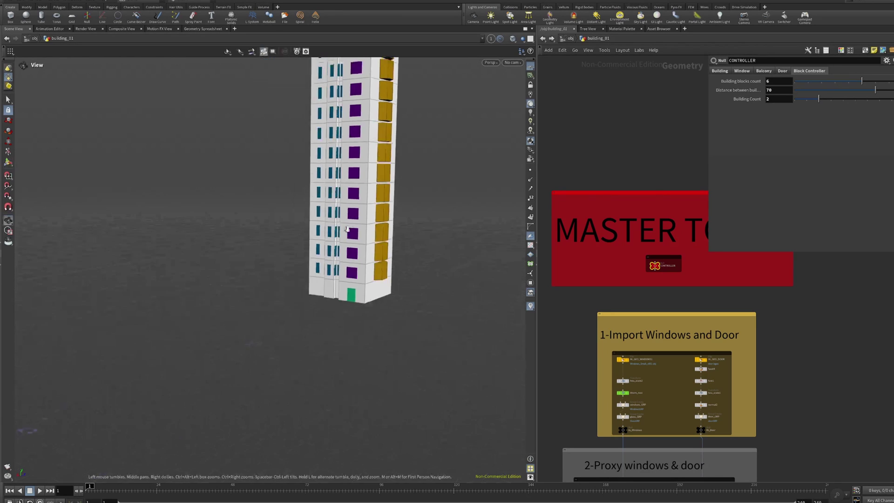
pyautogui.moveTo(357, 249); pyautogui.dragTo(326, 291)
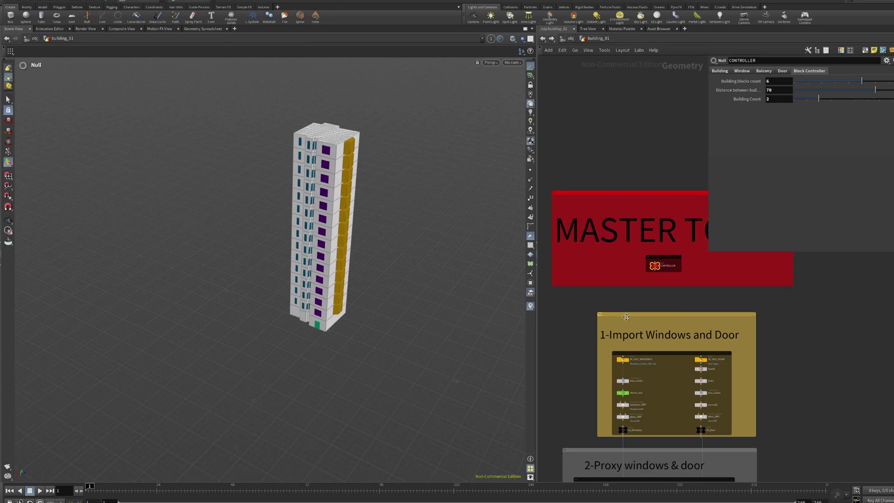
pyautogui.scroll(-5, 693, 361)
pyautogui.scroll(3, 693, 361)
pyautogui.moveTo(652, 419); pyautogui.dragTo(634, 326, button='middle')
pyautogui.scroll(3, 634, 326)
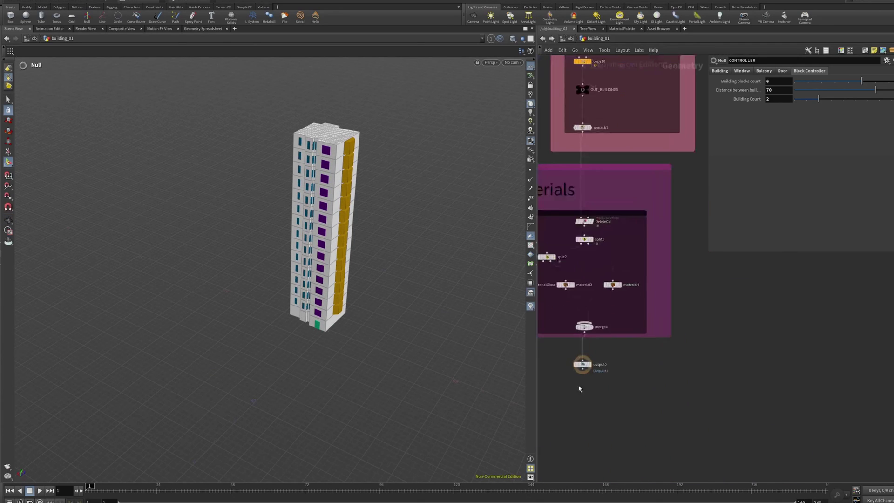
pyautogui.scroll(3, 583, 372)
pyautogui.click(591, 367)
pyautogui.moveTo(393, 272)
pyautogui.mouseDown()
pyautogui.moveTo(308, 270)
pyautogui.moveTo(445, 197)
pyautogui.mouseUp()
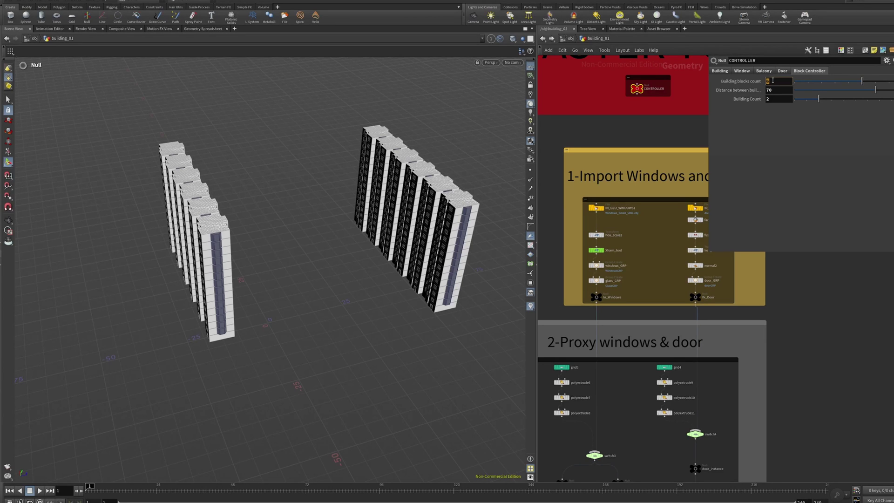
# - Set building blocks count to 4 with a distance of 20
pyautogui.write('4')
pyautogui.press('Return')
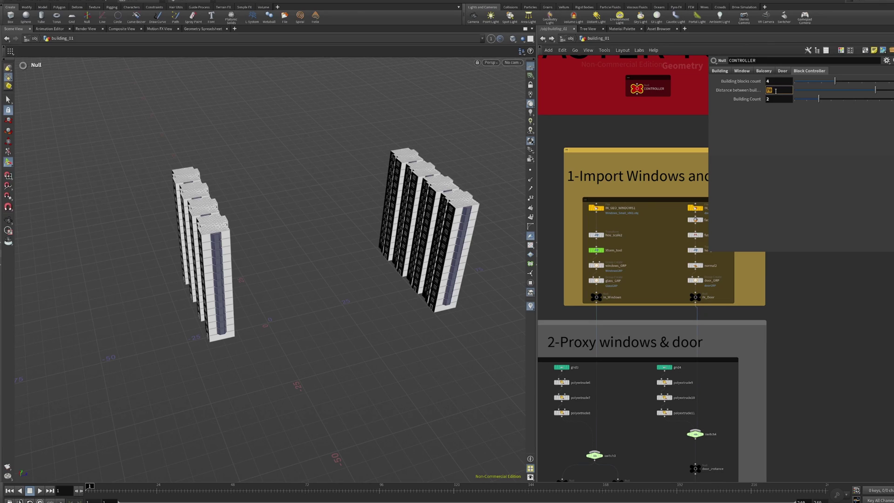
pyautogui.write('20')
pyautogui.press('Return')
pyautogui.keyDown('alt'); pyautogui.moveTo(192, 235); pyautogui.dragTo(355, 285); pyautogui.keyUp('alt')
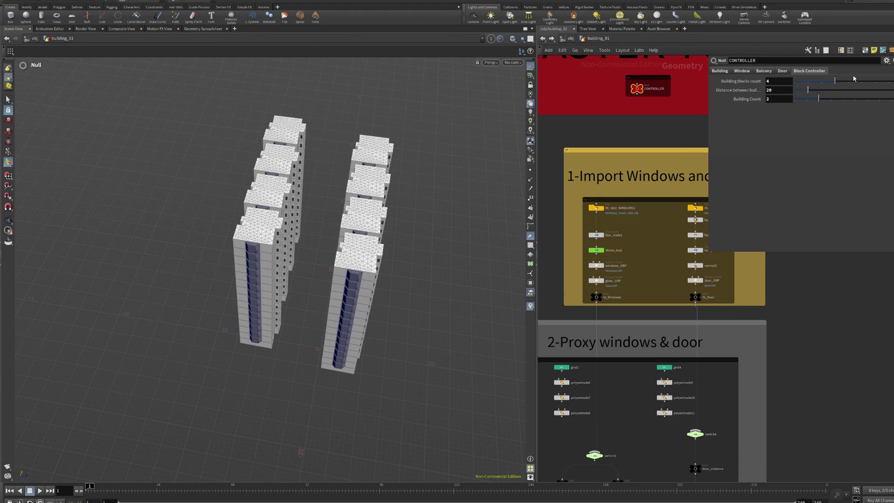
# - Set Building Count to 4 and spacing Distance to 70
pyautogui.write('4')
pyautogui.press('Return')
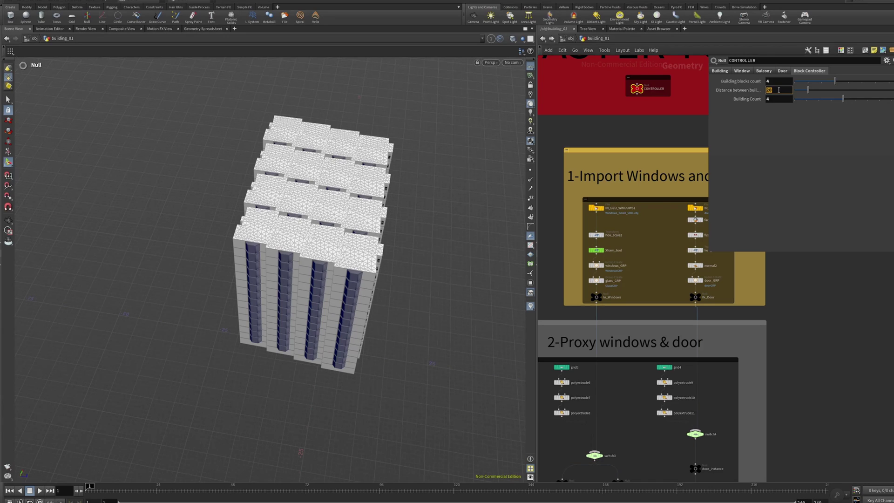
pyautogui.write('70')
pyautogui.press('Return')
pyautogui.moveTo(359, 295)
pyautogui.keyDown('alt'); pyautogui.mouseDown()
pyautogui.moveTo(315, 269)
pyautogui.moveTo(386, 245)
pyautogui.mouseUp(); pyautogui.keyUp('alt')
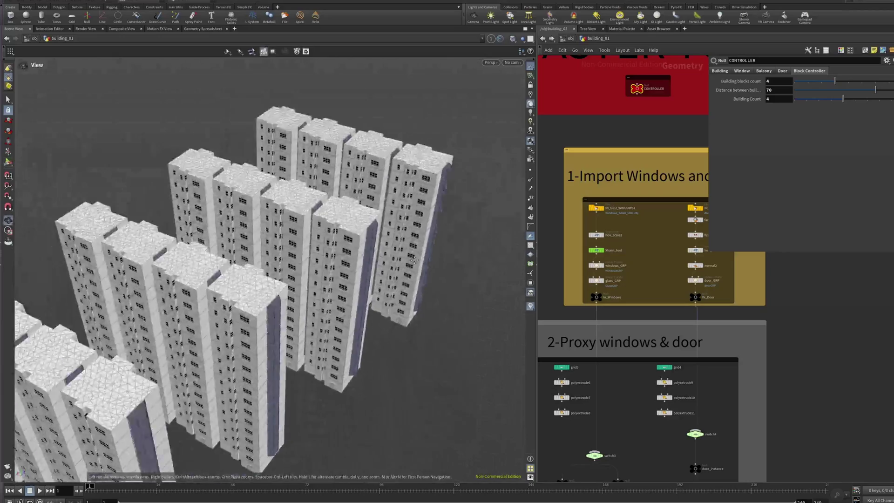
pyautogui.scroll(-3, 385, 245)
pyautogui.moveTo(406, 264)
pyautogui.mouseDown()
pyautogui.moveTo(209, 232)
pyautogui.moveTo(289, 261)
pyautogui.mouseUp()
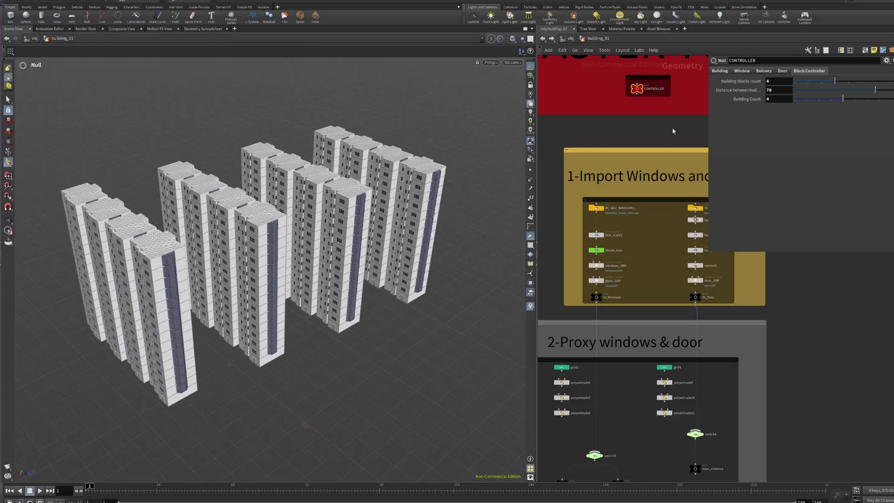
pyautogui.scroll(-5, 654, 305)
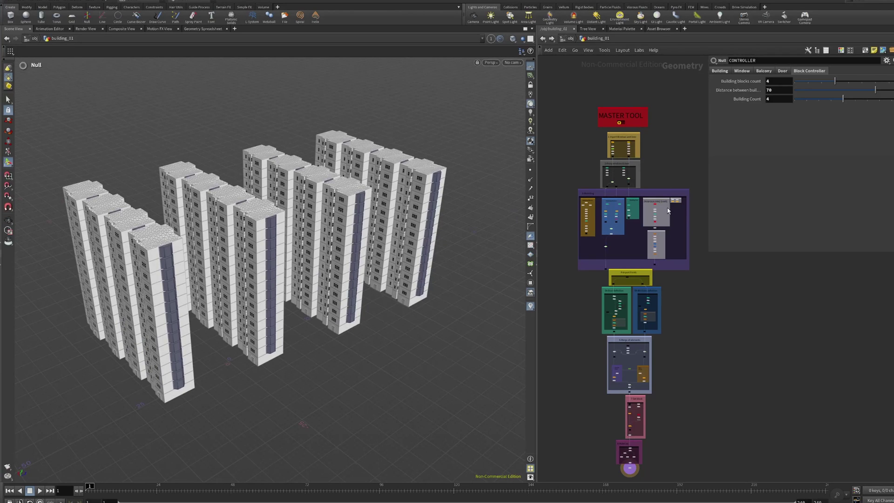
# - Display only the flat footprint from Draw_Building_Shape, framed in the viewport
pyautogui.scroll(3, 668, 211)
pyautogui.scroll(-3, 608, 161)
pyautogui.scroll(2, 585, 172)
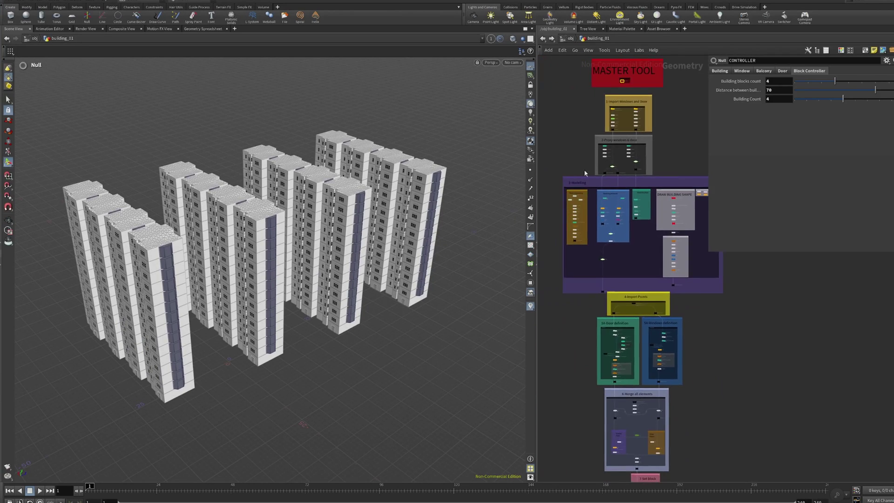
pyautogui.scroll(3, 585, 172)
pyautogui.scroll(-2, 585, 140)
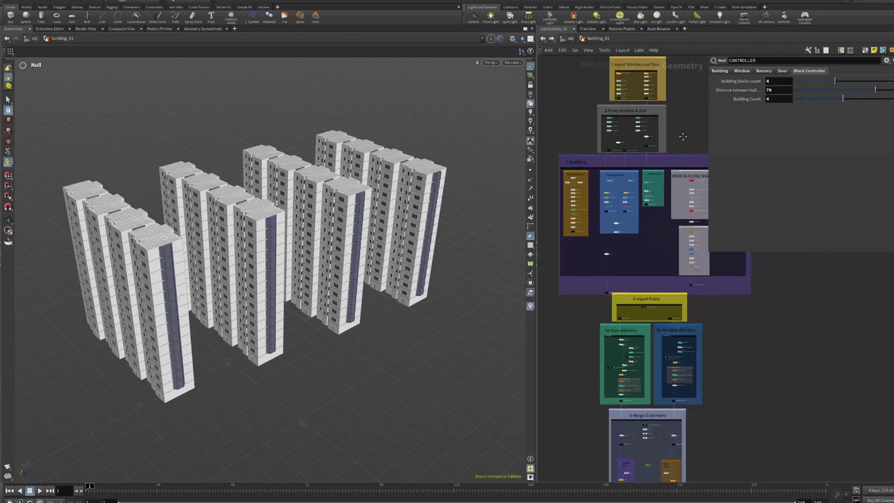
pyautogui.scroll(-2, 605, 188)
pyautogui.scroll(5, 592, 161)
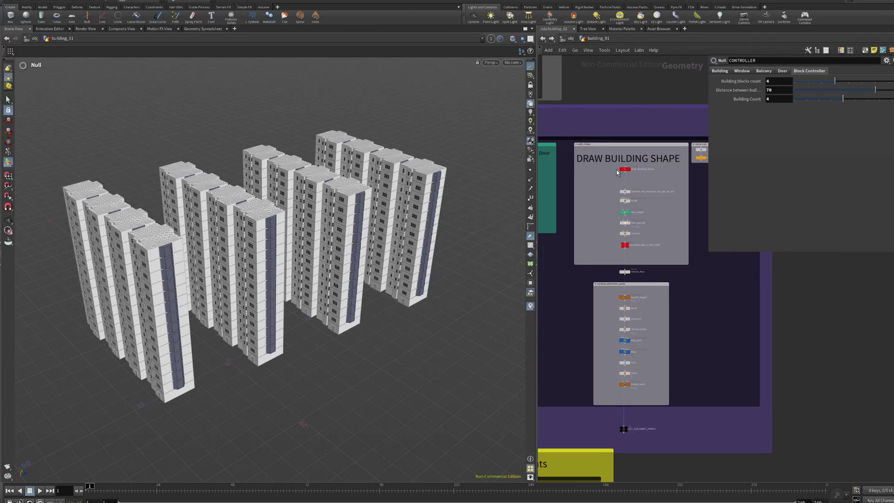
pyautogui.scroll(3, 617, 173)
pyautogui.click(646, 170)
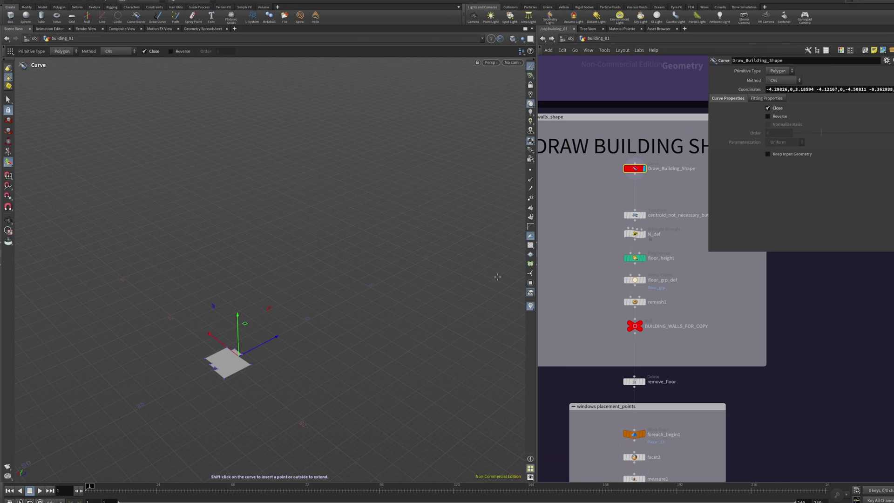
pyautogui.hotkey('space', 'h')
pyautogui.moveTo(282, 340)
pyautogui.mouseDown()
pyautogui.moveTo(262, 301)
pyautogui.moveTo(346, 267)
pyautogui.moveTo(319, 329)
pyautogui.moveTo(306, 339)
pyautogui.mouseUp()
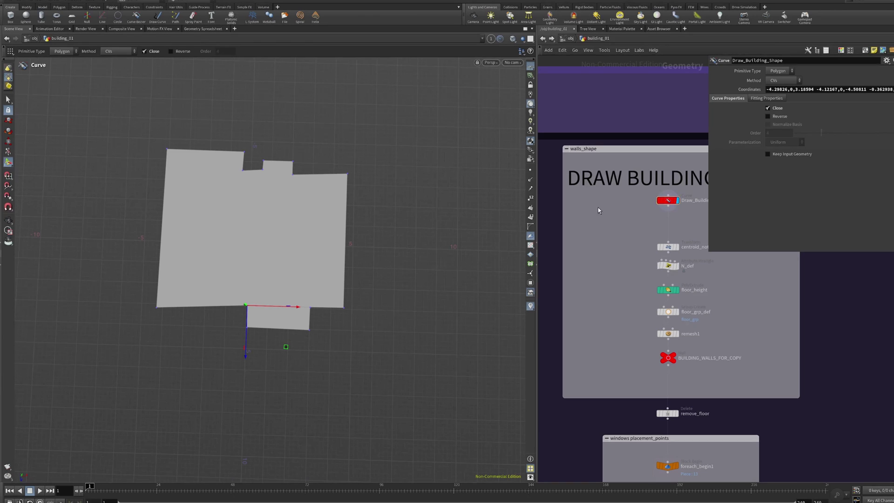
# - Add a Curve node, curve1, beside Draw_Building_Shape
pyautogui.press('Tab')
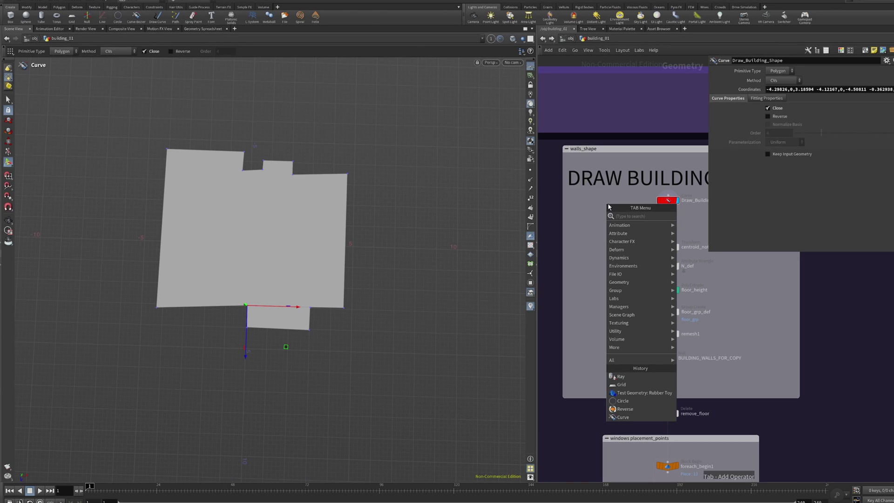
pyautogui.write('curve')
pyautogui.press('Return')
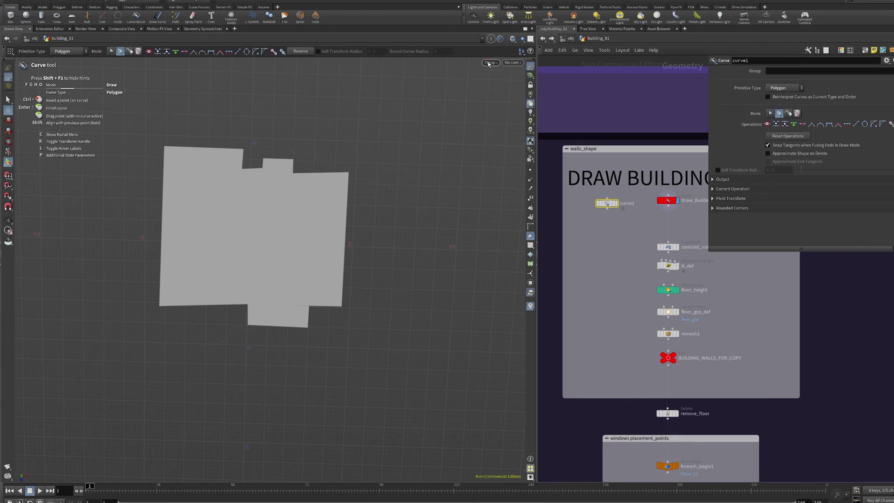
# - In Top view, draw the footprint's left side and bottom corners
pyautogui.click(488, 64)
pyautogui.click(548, 95)
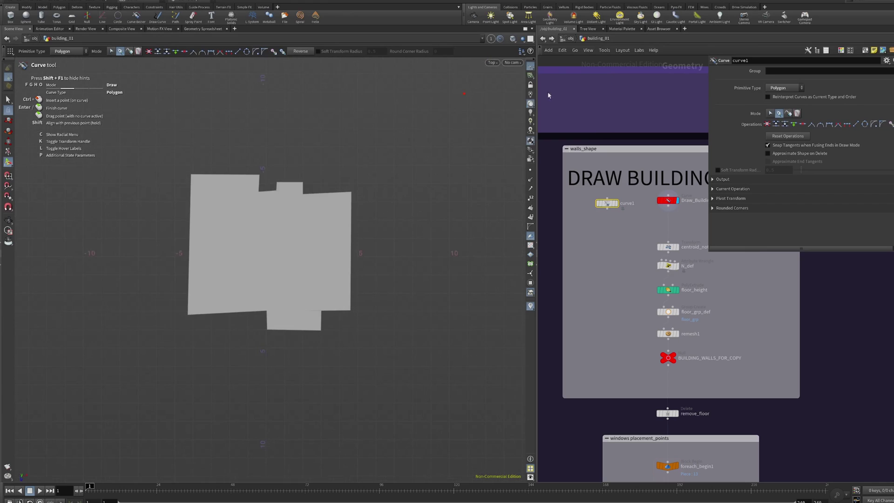
pyautogui.click(191, 175)
pyautogui.click(191, 224)
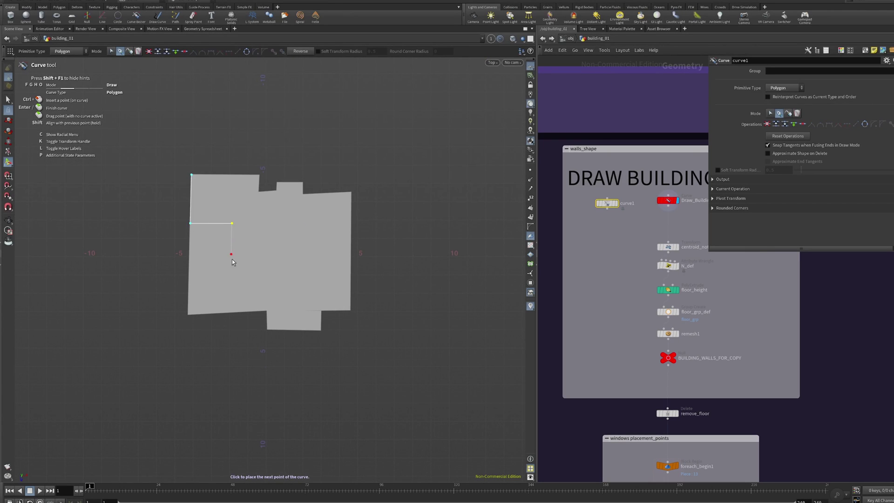
pyautogui.click(187, 319)
pyautogui.click(289, 365)
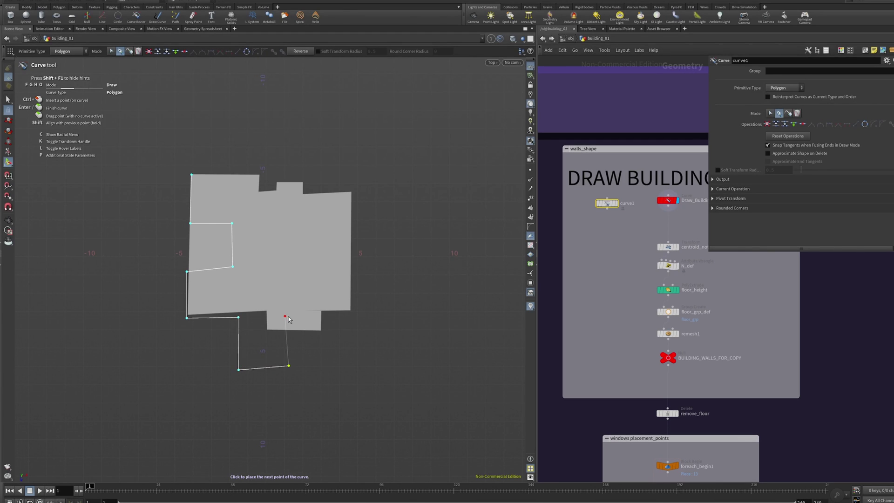
pyautogui.click(332, 371)
pyautogui.click(388, 370)
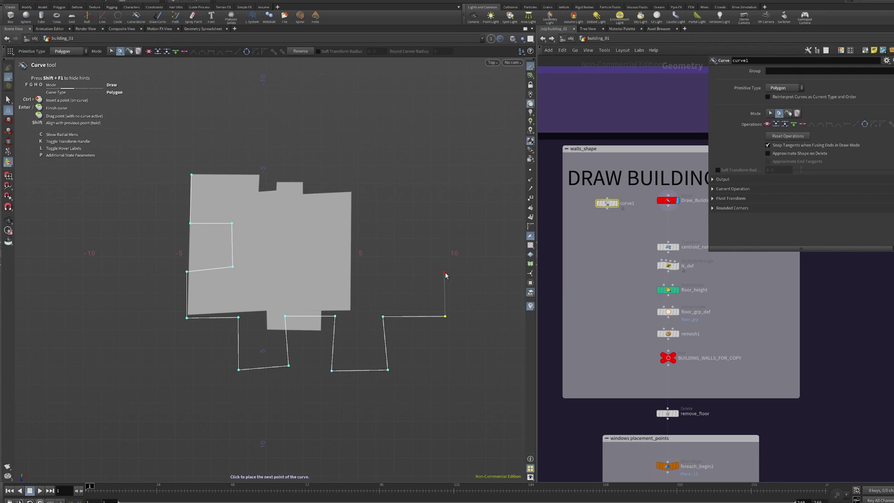
# - Add the right wing, top wing and peak corners, closing the outline on the first point
pyautogui.click(378, 273)
pyautogui.click(447, 229)
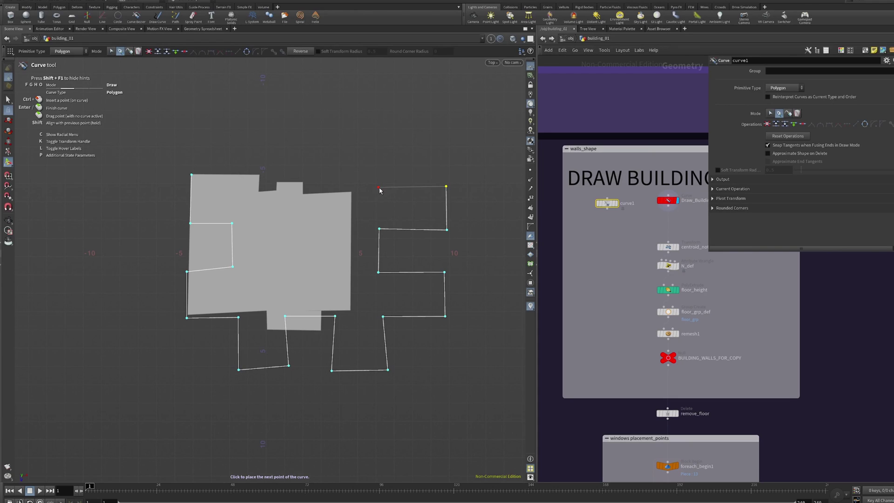
pyautogui.click(377, 122)
pyautogui.click(317, 123)
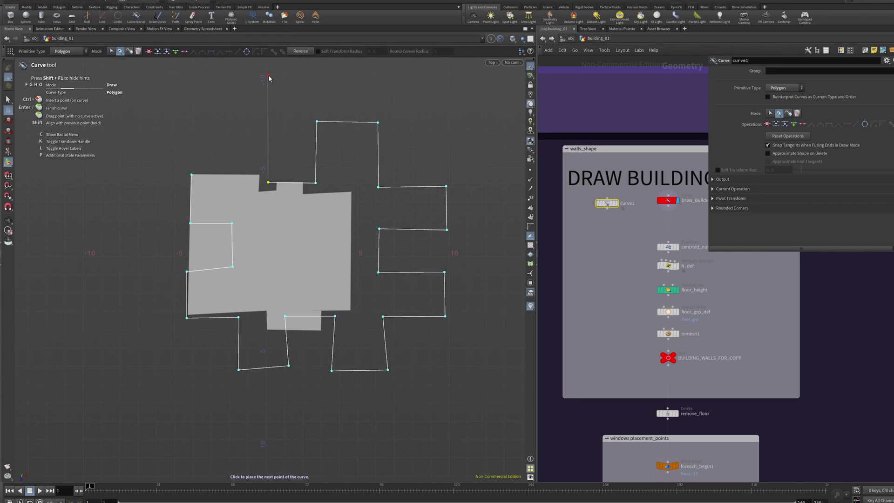
pyautogui.click(267, 74)
pyautogui.click(191, 175)
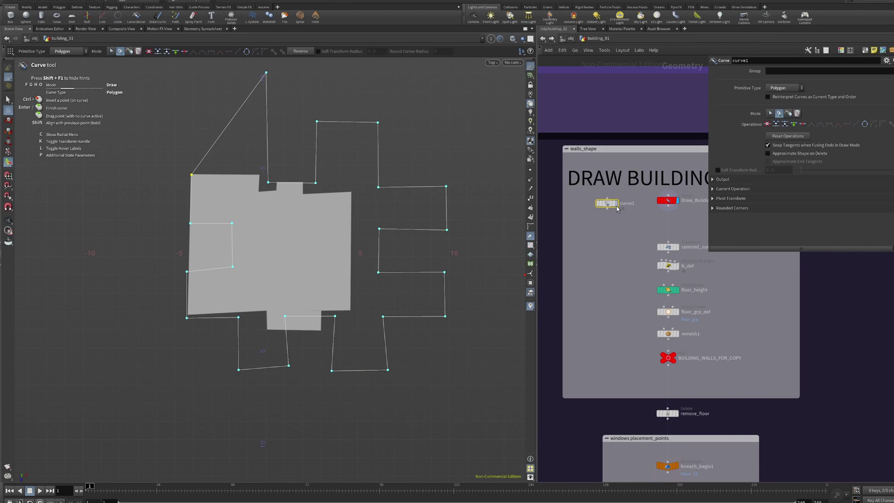
# - Display curve1 and switch the viewport to Perspective
pyautogui.click(611, 206)
pyautogui.click(492, 62)
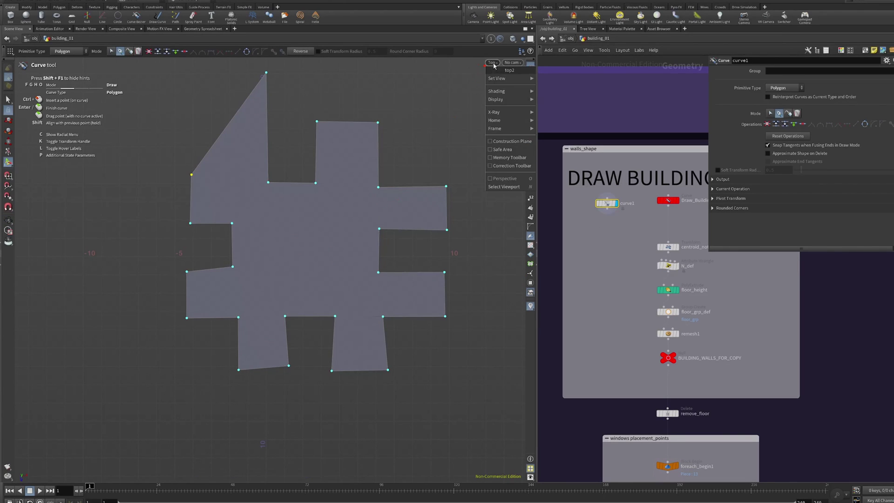
pyautogui.click(550, 80)
pyautogui.moveTo(401, 286)
pyautogui.keyDown('alt'); pyautogui.mouseDown()
pyautogui.moveTo(395, 153)
pyautogui.moveTo(393, 198)
pyautogui.mouseUp(); pyautogui.keyUp('alt')
# - Add a reverse1 node below curve1 and display it
pyautogui.press('Tab')
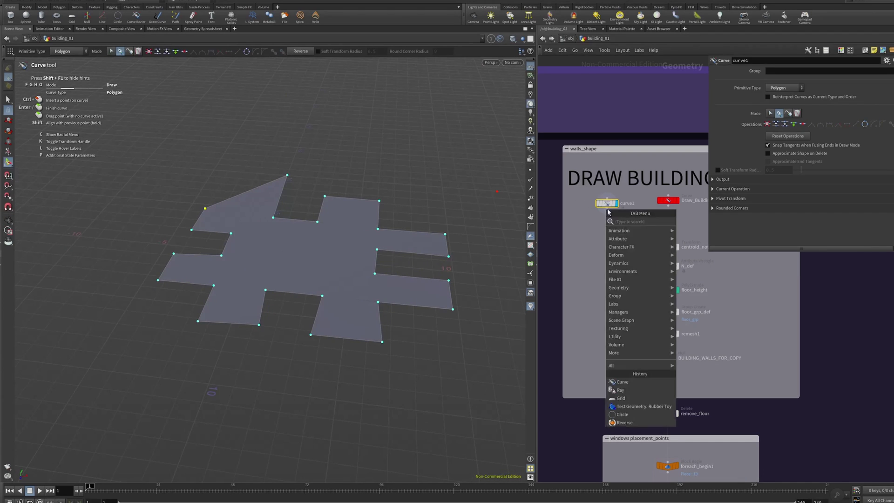
pyautogui.write('resample')
pyautogui.press('Return')
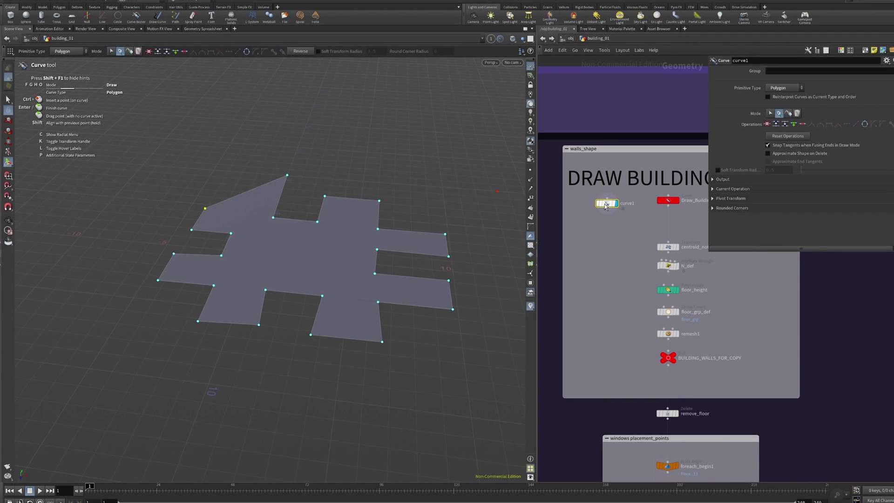
pyautogui.click(606, 219)
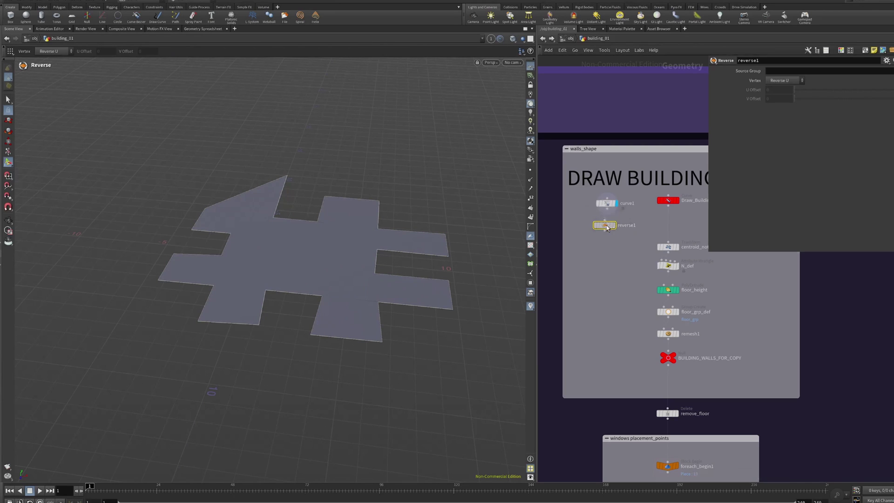
pyautogui.click(615, 221)
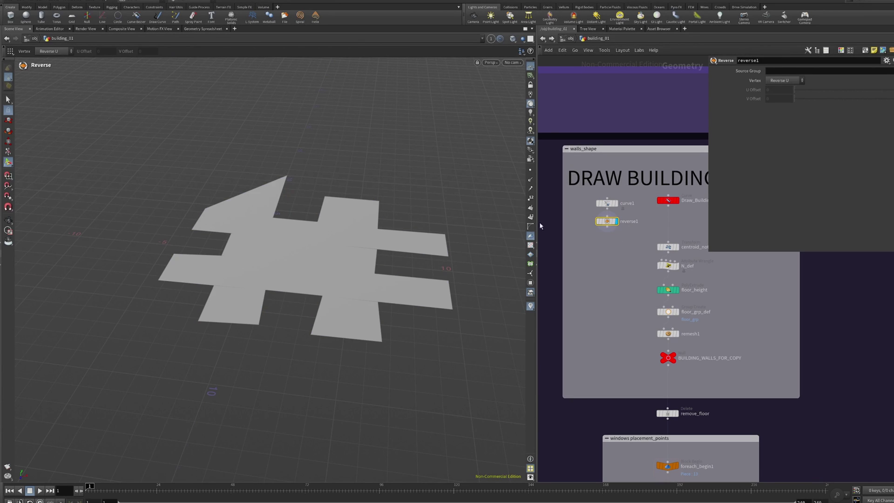
pyautogui.moveTo(364, 273)
pyautogui.mouseDown()
pyautogui.moveTo(384, 242)
pyautogui.moveTo(407, 250)
pyautogui.mouseUp()
# - Wire reverse1 into the centroid Transform and display the tower from the ALL null
pyautogui.click(668, 243)
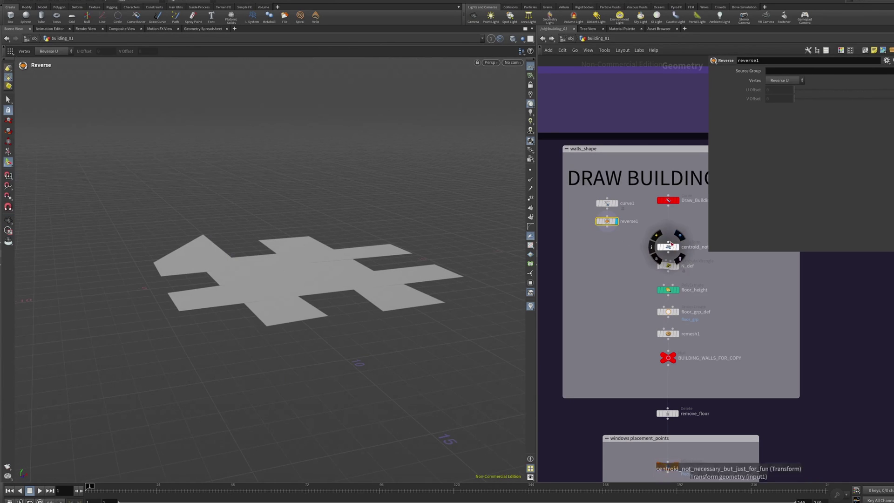
pyautogui.click(607, 226)
pyautogui.scroll(-5, 638, 269)
pyautogui.moveTo(633, 270); pyautogui.dragTo(668, 123, button='middle')
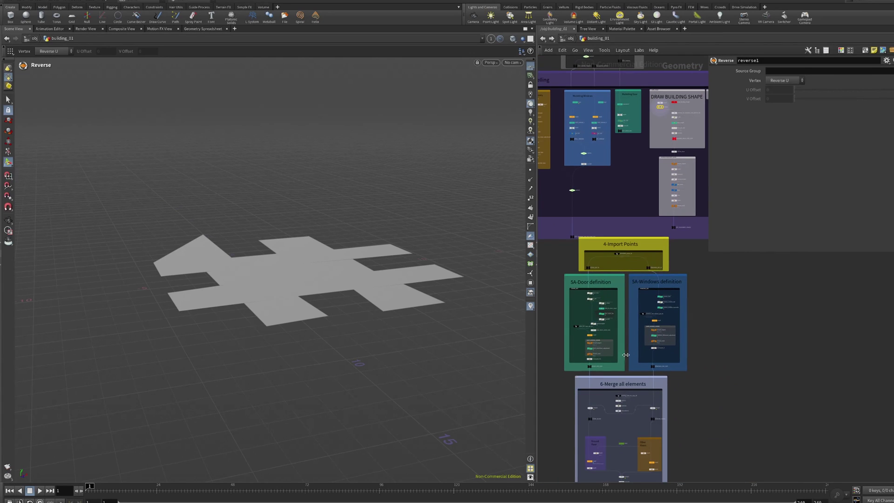
pyautogui.moveTo(699, 441); pyautogui.dragTo(710, 287, button='middle')
pyautogui.scroll(5, 641, 323)
pyautogui.scroll(5, 641, 322)
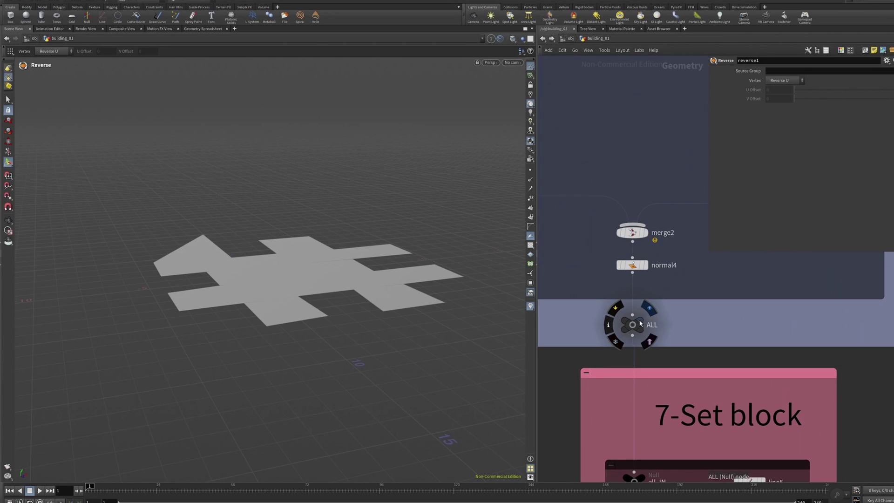
pyautogui.click(641, 322)
# - Inspect the upright tower, then select curve1 to show its parameters
pyautogui.moveTo(266, 259)
pyautogui.mouseDown()
pyautogui.moveTo(314, 222)
pyautogui.moveTo(349, 300)
pyautogui.moveTo(393, 260)
pyautogui.moveTo(471, 233)
pyautogui.moveTo(549, 228)
pyautogui.moveTo(405, 303)
pyautogui.moveTo(439, 264)
pyautogui.moveTo(468, 252)
pyautogui.moveTo(513, 258)
pyautogui.moveTo(480, 256)
pyautogui.mouseUp()
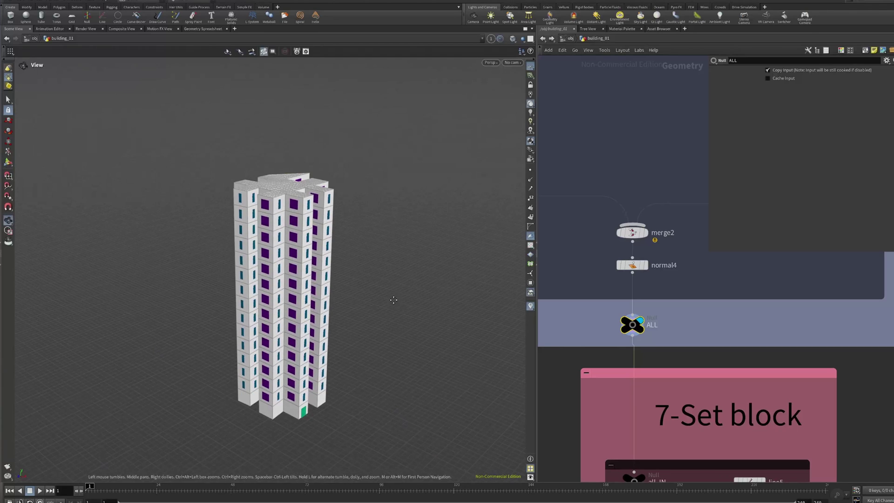
pyautogui.scroll(-3, 625, 207)
pyautogui.scroll(-3, 624, 207)
pyautogui.scroll(3, 599, 222)
pyautogui.moveTo(598, 222)
pyautogui.mouseDown(button='middle')
pyautogui.moveTo(677, 387)
pyautogui.moveTo(636, 195)
pyautogui.moveTo(643, 473)
pyautogui.mouseUp(button='middle')
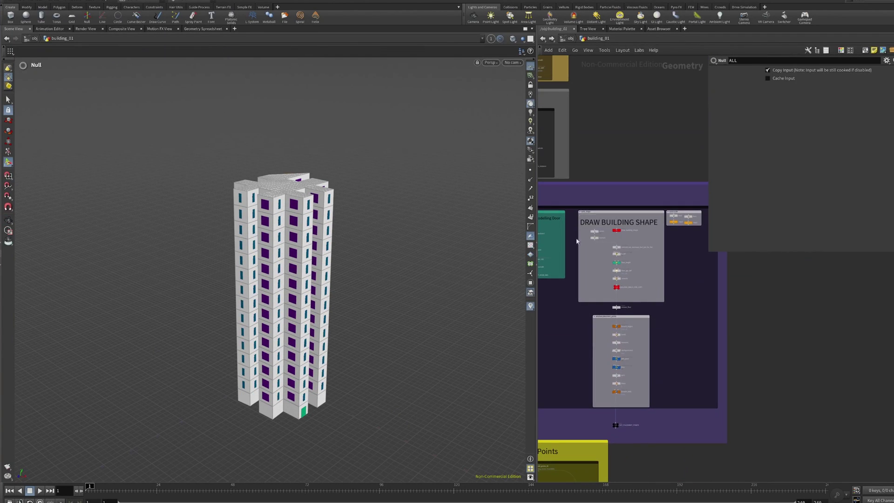
pyautogui.scroll(2, 576, 241)
pyautogui.scroll(4, 577, 252)
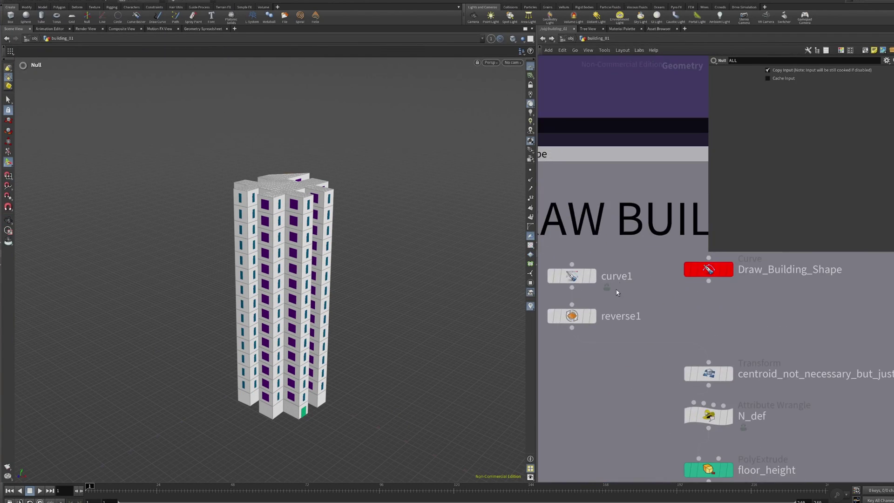
pyautogui.click(572, 275)
# - Add a Circle node beside curve1 in the network
pyautogui.moveTo(359, 363); pyautogui.dragTo(354, 400)
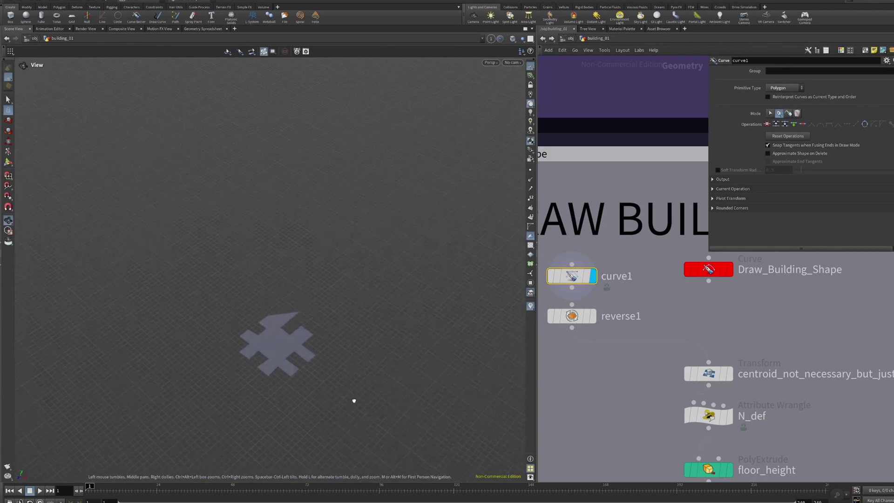
pyautogui.press('Return')
pyautogui.press('Tab')
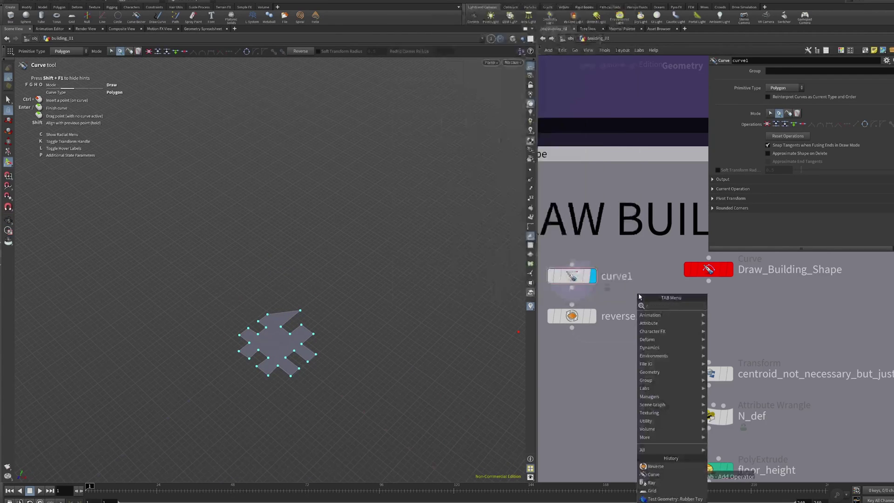
pyautogui.write('circle')
pyautogui.press('Return')
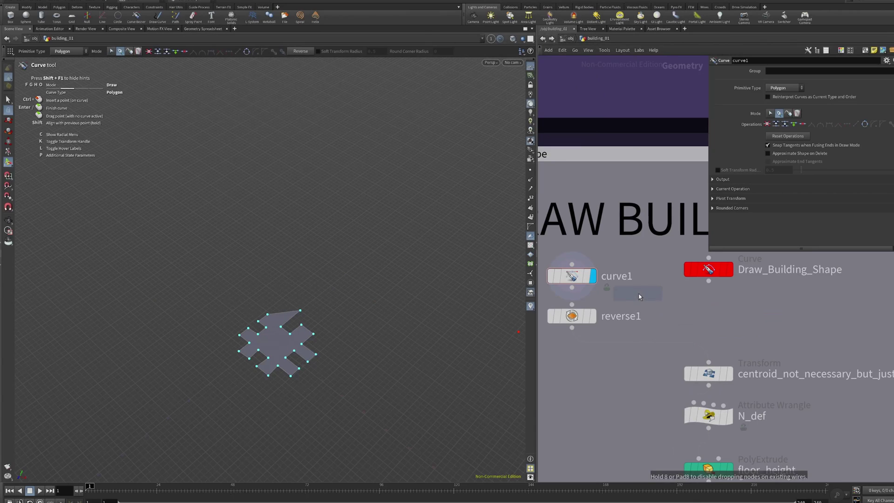
pyautogui.click(639, 297)
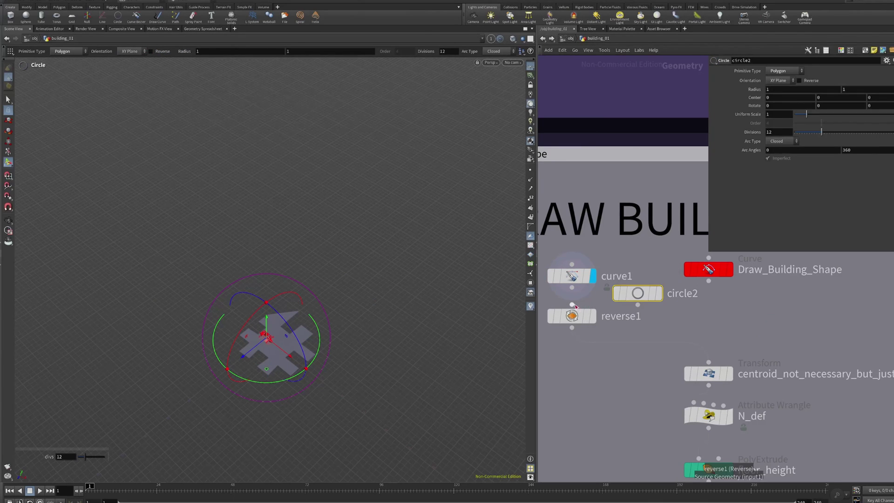
# - Display circle2 with curve1 as template, lay it in the ZX Plane and enlarge its uniform scale
pyautogui.click(659, 293)
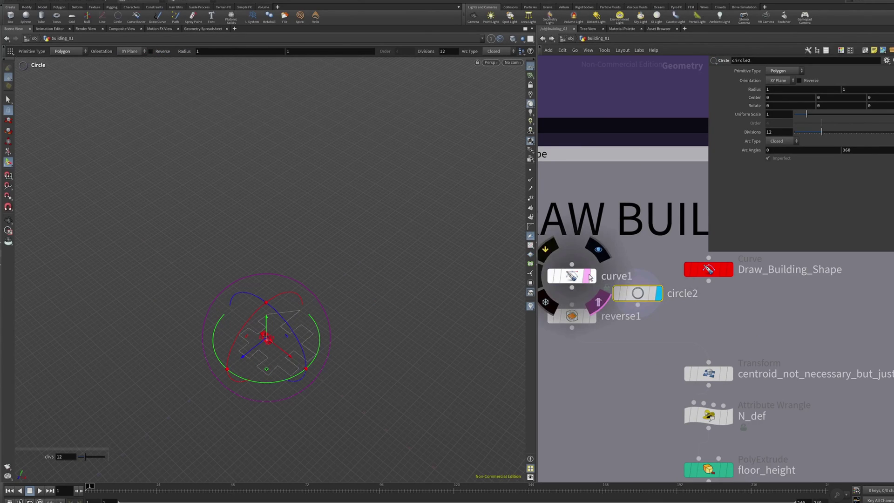
pyautogui.click(599, 300)
pyautogui.click(790, 81)
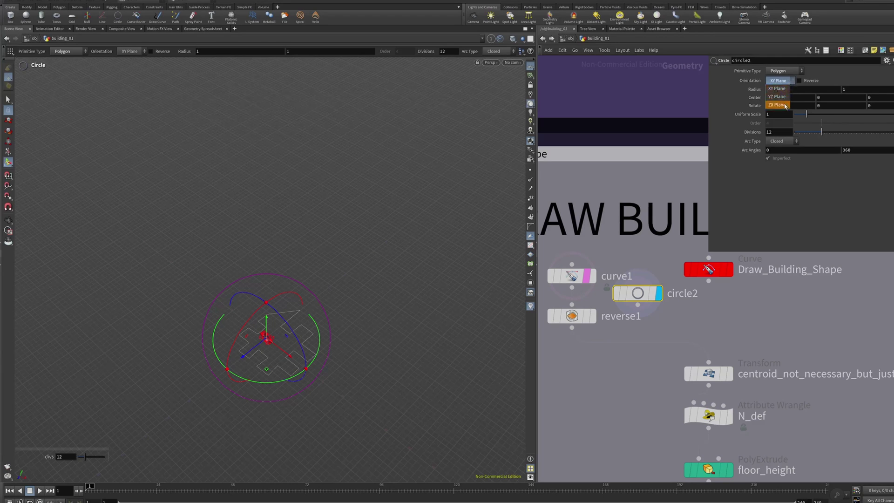
pyautogui.click(786, 104)
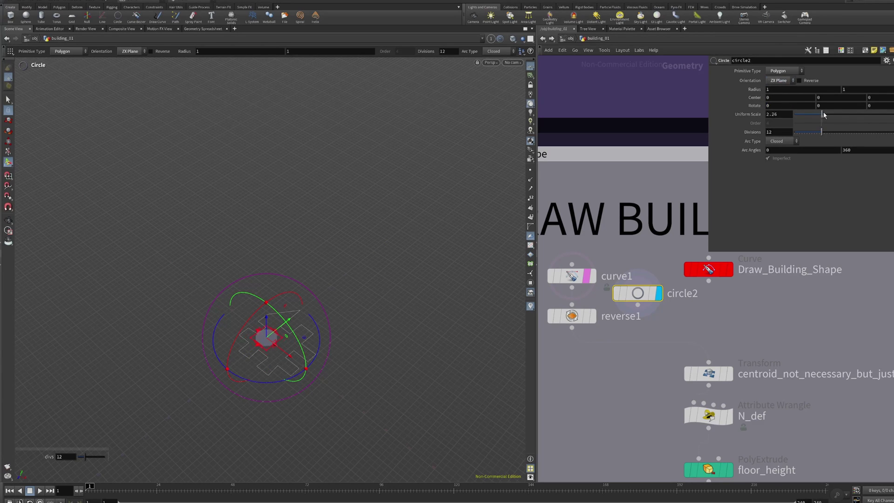
pyautogui.moveTo(823, 115); pyautogui.dragTo(891, 114)
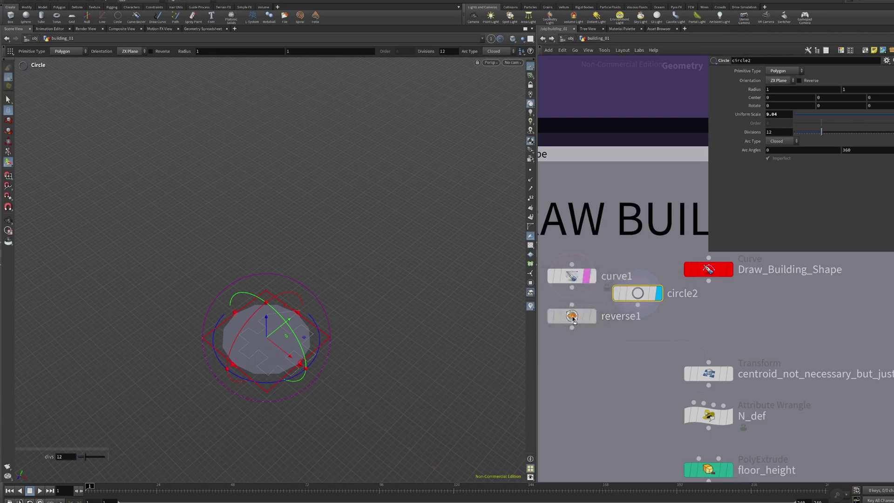
# - Wire circle2 into reverse1 and display reverse1's output
pyautogui.moveTo(574, 321); pyautogui.dragTo(637, 335)
pyautogui.click(657, 329)
pyautogui.scroll(-4, 639, 410)
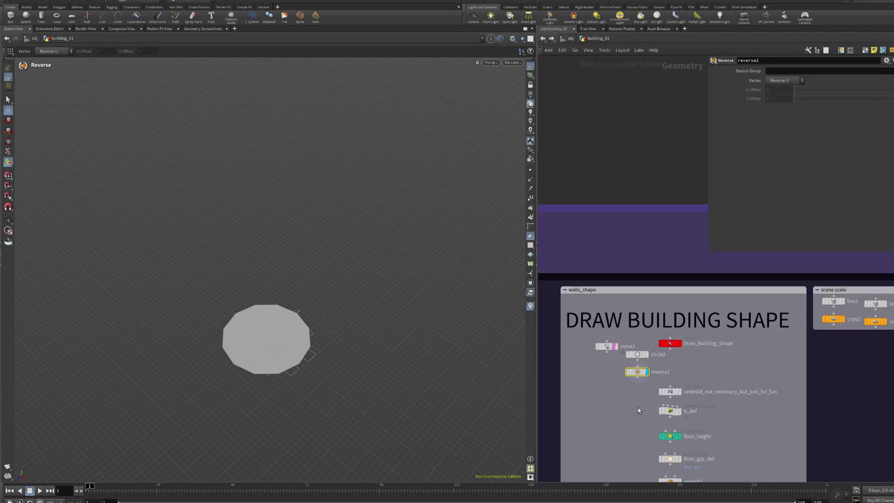
pyautogui.scroll(-5, 638, 410)
pyautogui.moveTo(666, 378); pyautogui.dragTo(653, 267, button='middle')
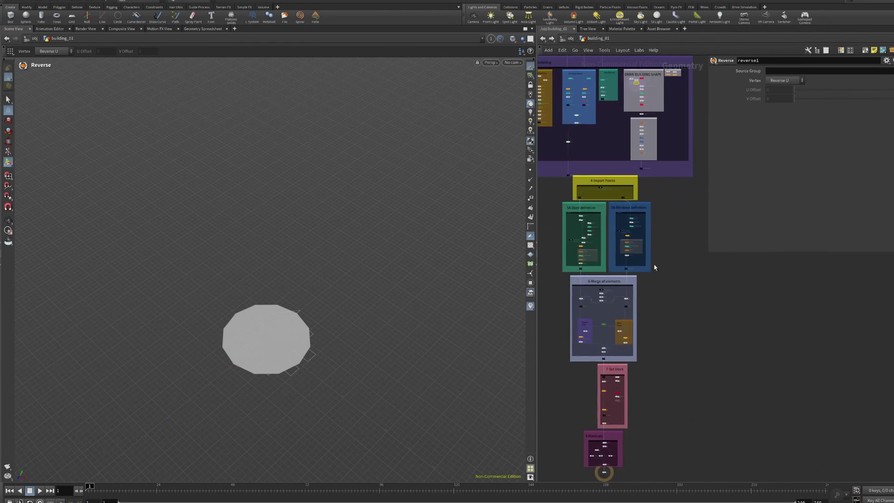
pyautogui.scroll(3, 598, 365)
pyautogui.scroll(3, 609, 342)
# - Display the ALL null and orbit around the twelve-sided round tower
pyautogui.click(603, 341)
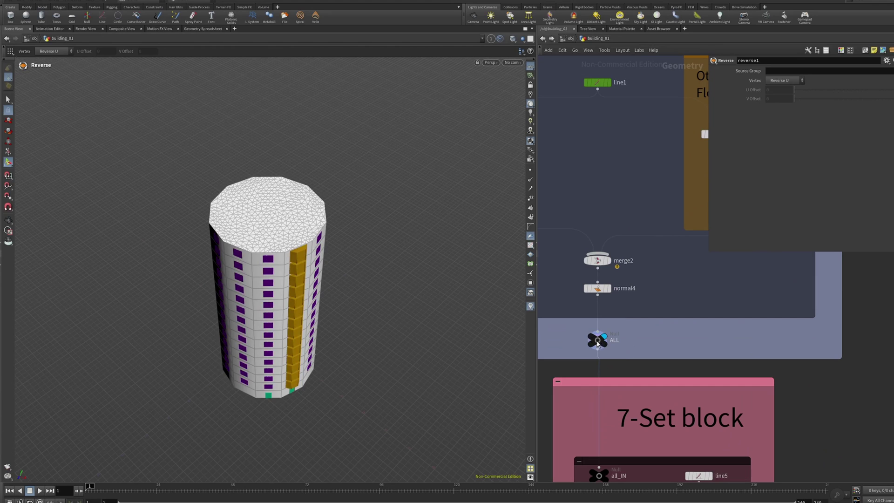
pyautogui.moveTo(279, 260); pyautogui.dragTo(371, 303)
pyautogui.moveTo(221, 364)
pyautogui.mouseDown()
pyautogui.moveTo(301, 315)
pyautogui.moveTo(407, 320)
pyautogui.moveTo(443, 332)
pyautogui.moveTo(489, 326)
pyautogui.mouseUp()
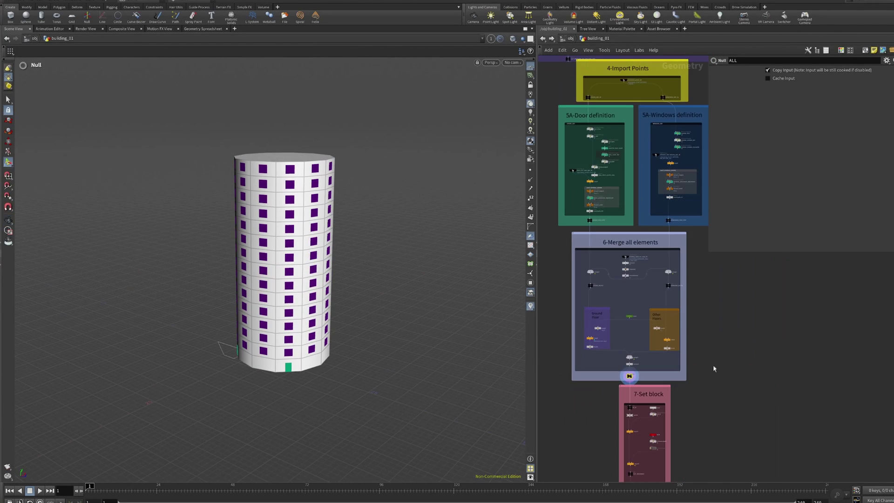
pyautogui.scroll(-8, 624, 300)
pyautogui.scroll(3, 624, 300)
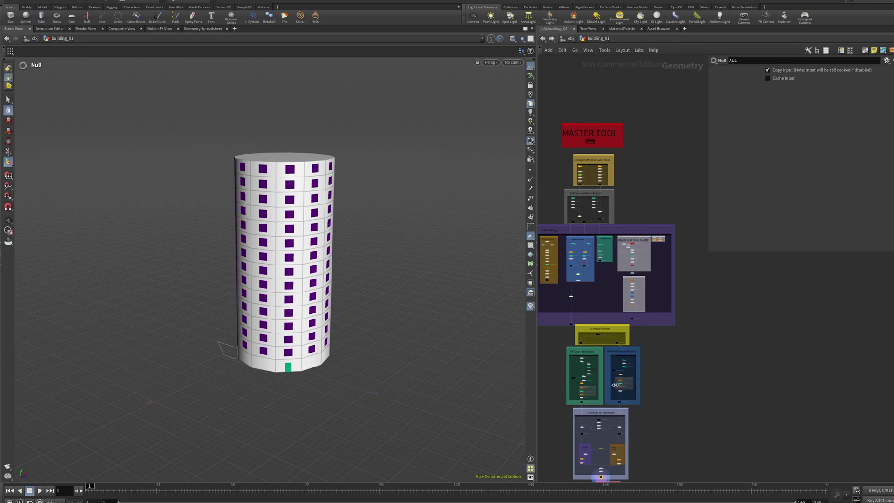
# - Orbit the tower, then display the imported In_Windows window from the front
pyautogui.scroll(2, 616, 385)
pyautogui.scroll(6, 643, 252)
pyautogui.scroll(4, 645, 257)
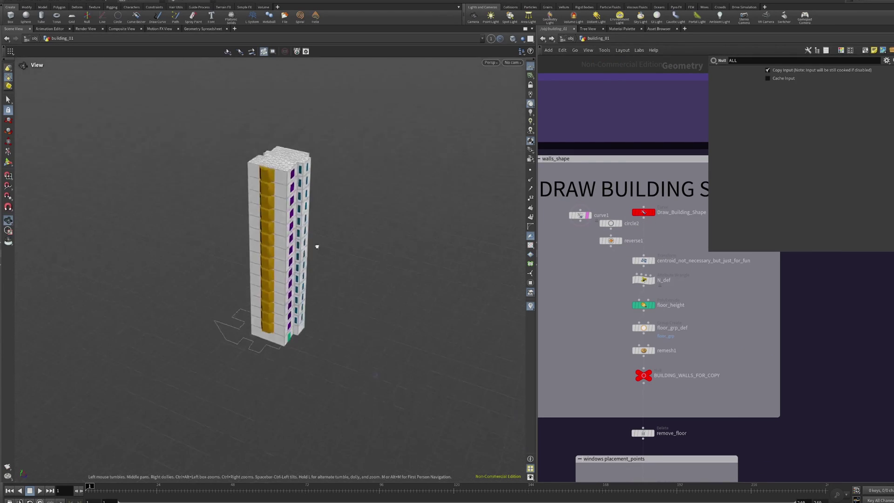
pyautogui.moveTo(326, 258); pyautogui.dragTo(567, 233)
pyautogui.scroll(-3, 670, 247)
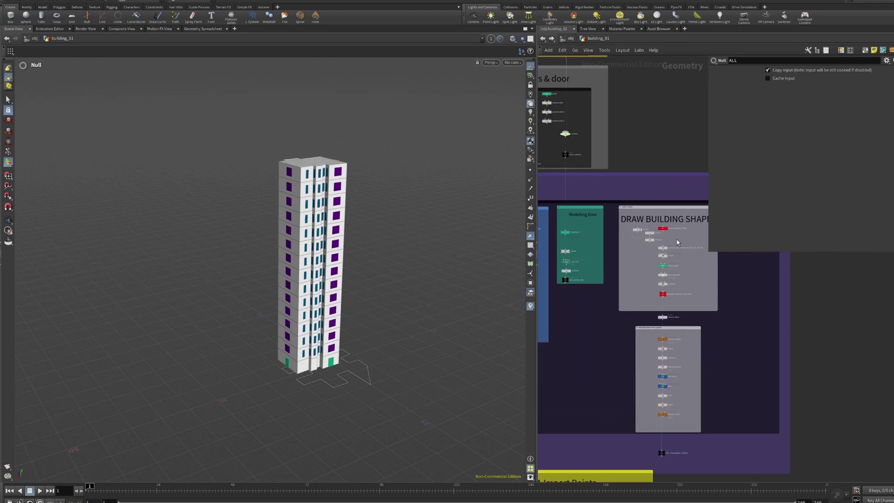
pyautogui.scroll(-3, 677, 240)
pyautogui.scroll(-1, 718, 350)
pyautogui.scroll(3, 634, 305)
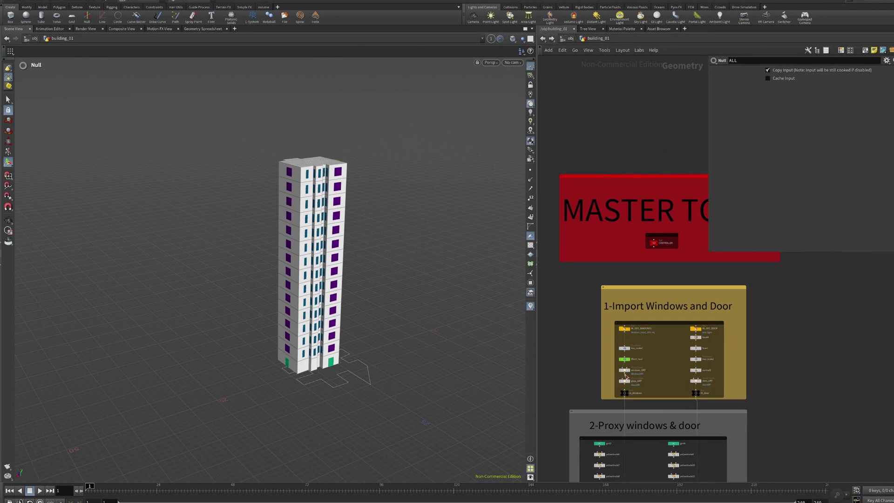
pyautogui.scroll(3, 630, 394)
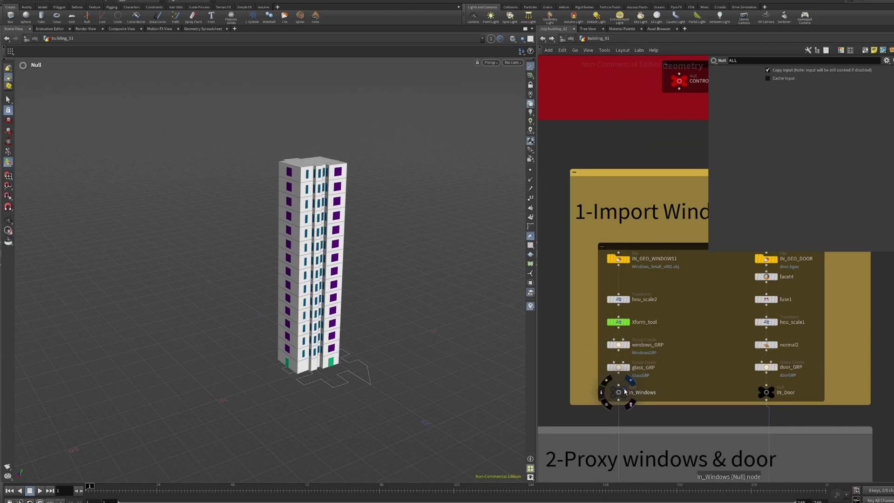
pyautogui.click(625, 393)
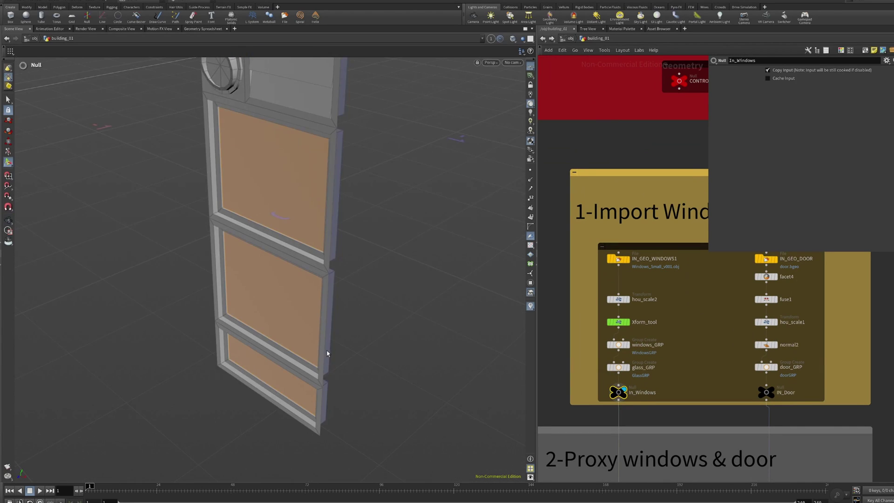
pyautogui.moveTo(327, 353)
pyautogui.keyDown('alt'); pyautogui.mouseDown()
pyautogui.moveTo(413, 295)
pyautogui.moveTo(401, 271)
pyautogui.moveTo(363, 260)
pyautogui.mouseUp(); pyautogui.keyUp('alt')
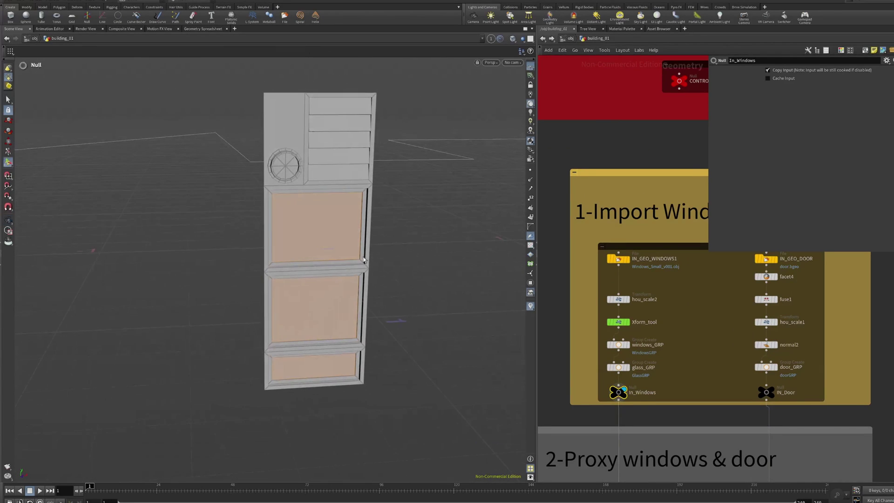
# - Display the imported double door from IN_Door and select the 2-Proxy windows & door box
pyautogui.click(765, 392)
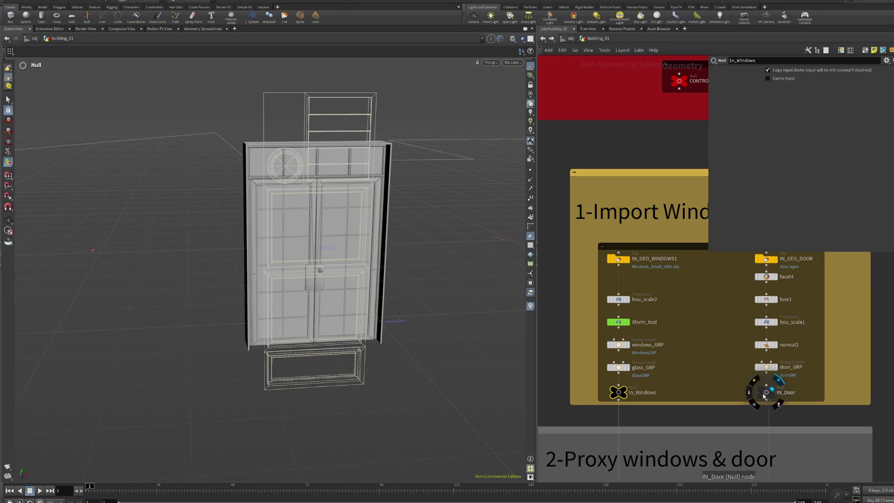
pyautogui.scroll(-3, 678, 349)
pyautogui.scroll(-3, 678, 326)
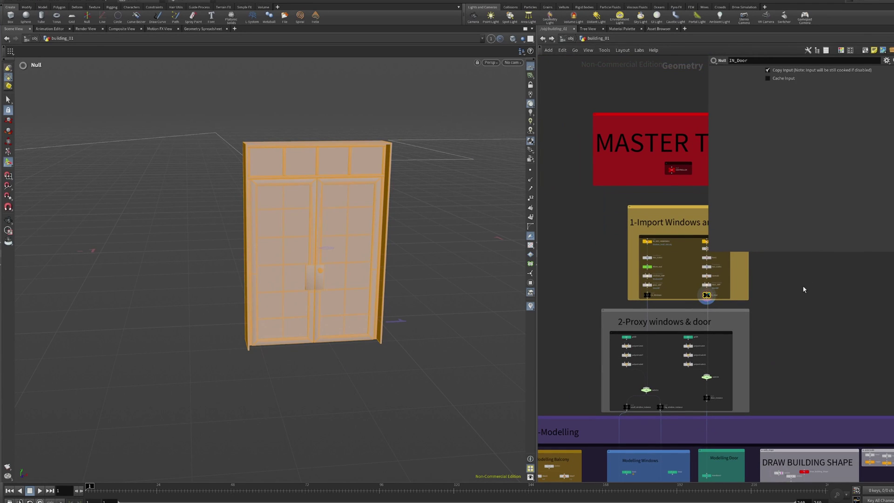
pyautogui.moveTo(609, 306); pyautogui.dragTo(560, 200, button='middle')
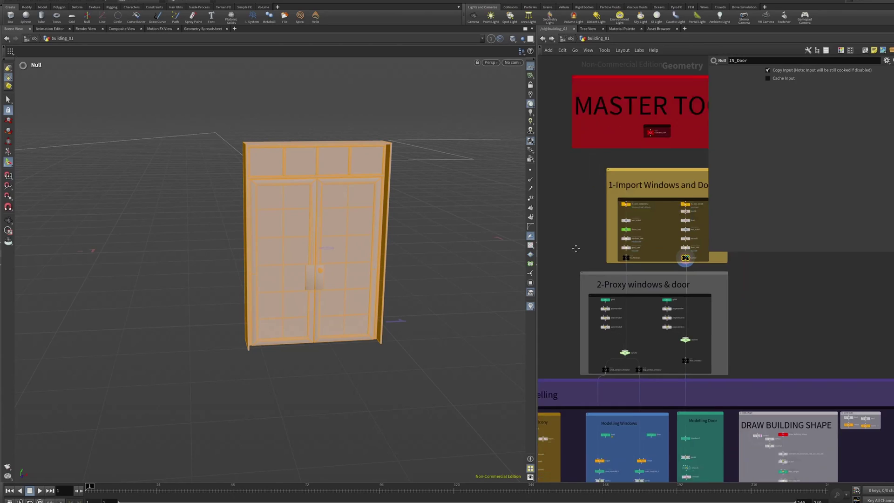
pyautogui.moveTo(543, 201)
pyautogui.mouseDown()
pyautogui.moveTo(685, 232)
pyautogui.moveTo(707, 222)
pyautogui.mouseUp()
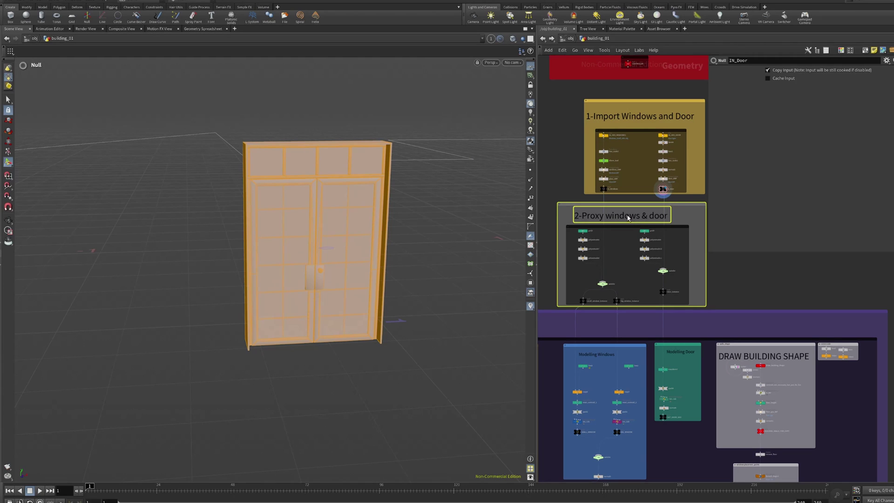
# - Inspect the polyextrude8 panel geometry with its extrusion handles
pyautogui.scroll(4, 600, 280)
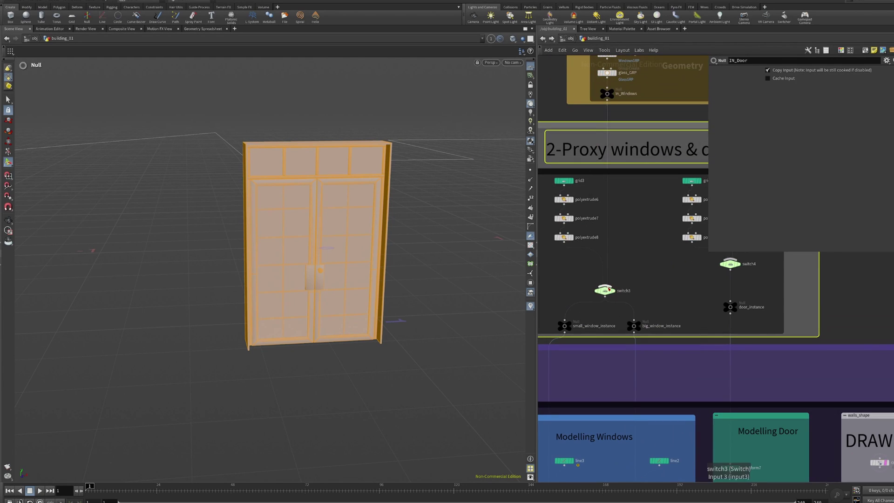
pyautogui.click(573, 238)
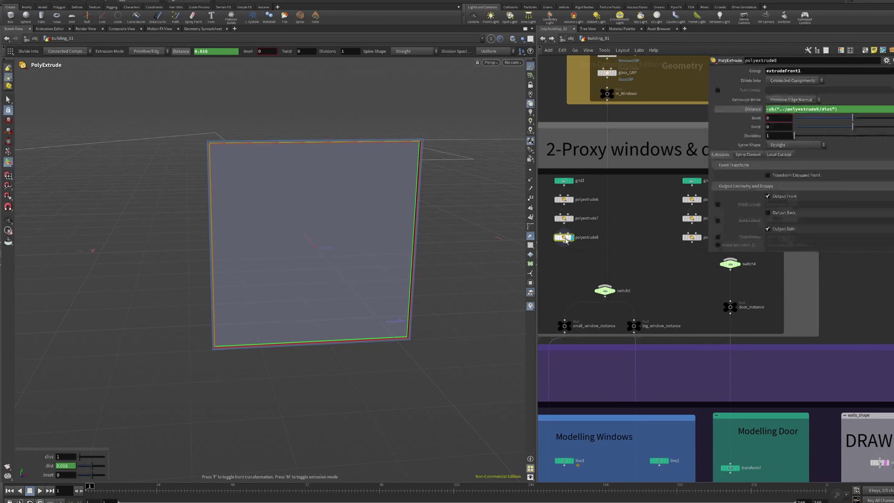
pyautogui.moveTo(332, 231)
pyautogui.mouseDown()
pyautogui.moveTo(461, 233)
pyautogui.moveTo(325, 233)
pyautogui.mouseUp()
pyautogui.press('Return')
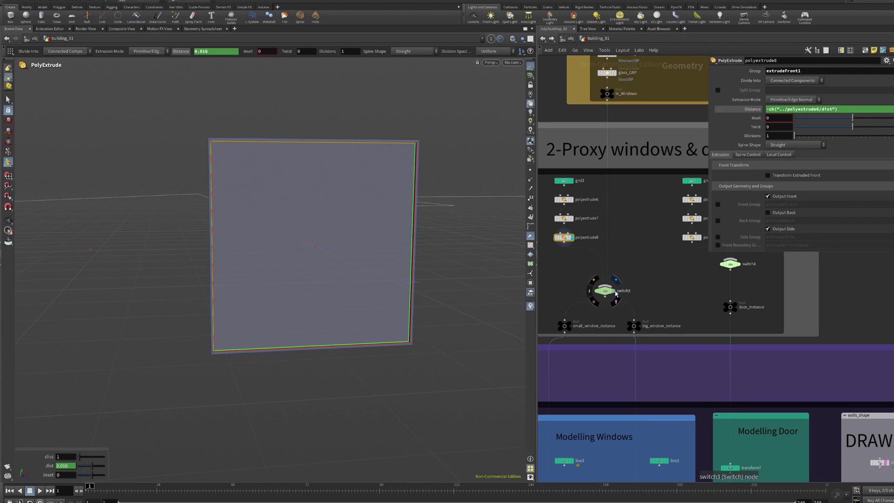
# - Display and select switch3 to show the imported tall window from the side
pyautogui.click(616, 280)
pyautogui.scroll(-3, 605, 289)
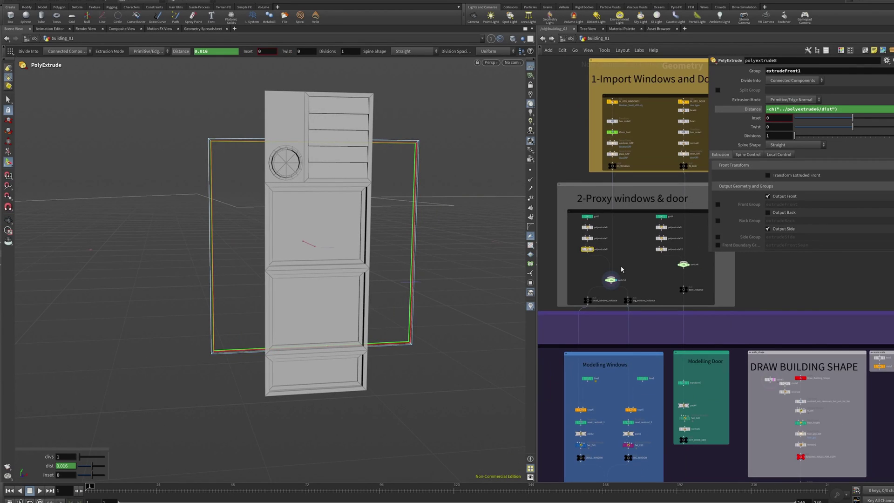
pyautogui.click(611, 280)
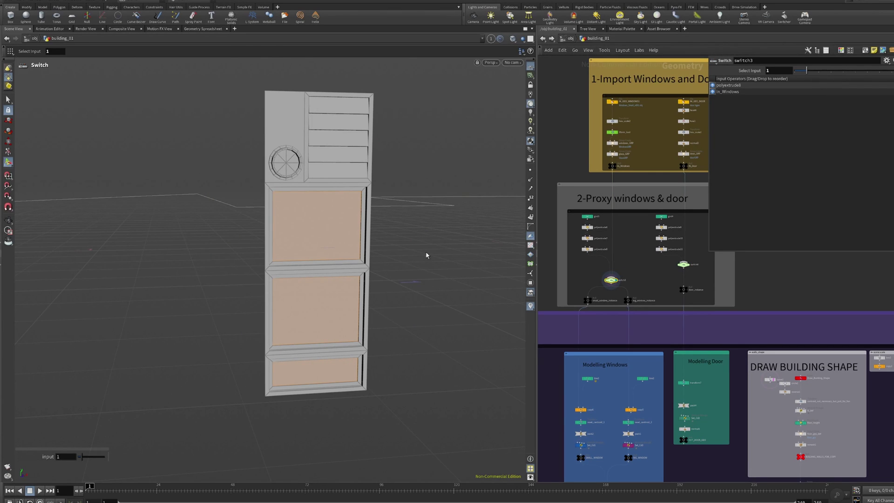
pyautogui.moveTo(427, 256)
pyautogui.mouseDown()
pyautogui.moveTo(359, 224)
pyautogui.moveTo(295, 230)
pyautogui.moveTo(460, 234)
pyautogui.mouseUp()
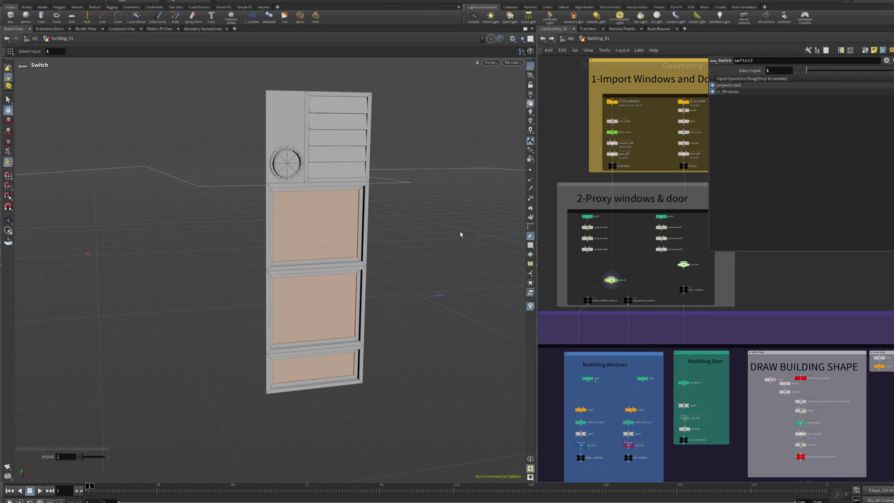
pyautogui.scroll(-5, 652, 280)
# - Navigate the network to the MASTER TOOL and 3-Modelling boxes
pyautogui.scroll(3, 652, 280)
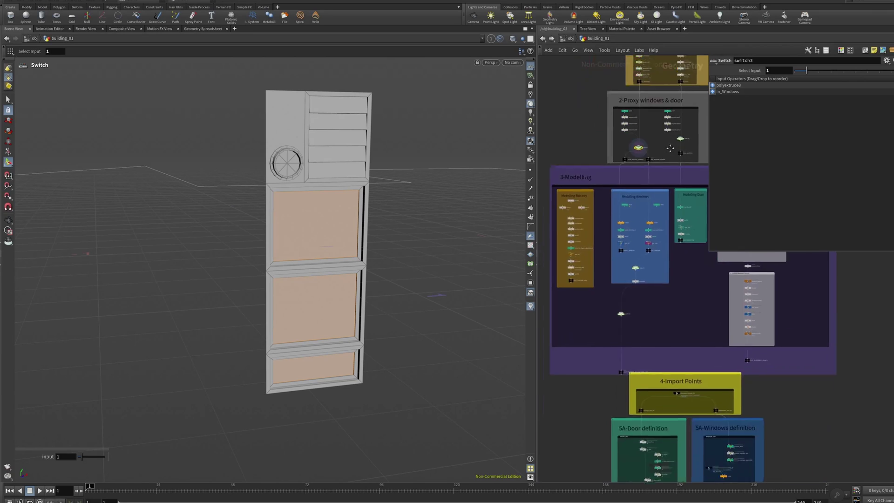
pyautogui.scroll(2, 628, 233)
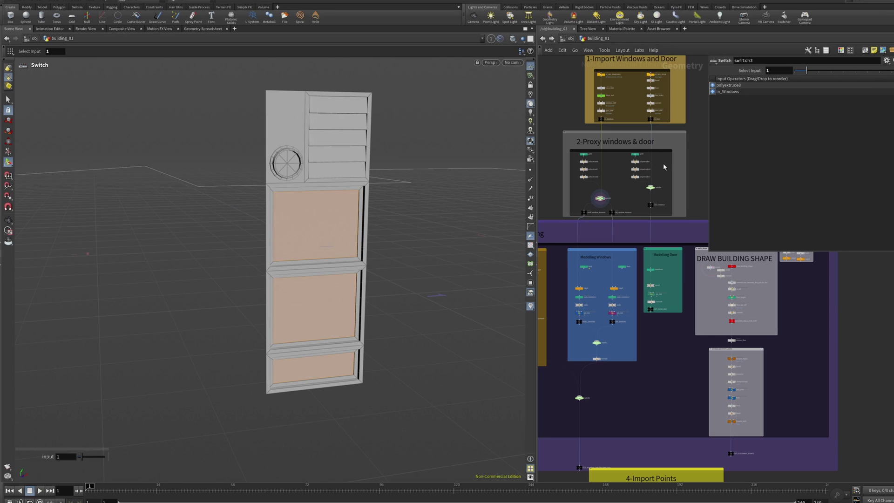
pyautogui.click(599, 152)
pyautogui.click(696, 190)
pyautogui.scroll(-5, 628, 209)
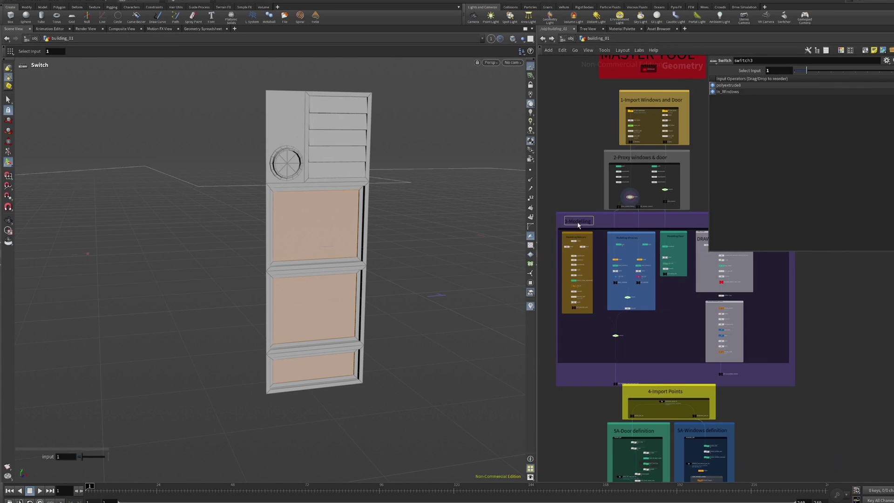
pyautogui.scroll(3, 573, 148)
pyautogui.moveTo(573, 149); pyautogui.dragTo(589, 228, button='middle')
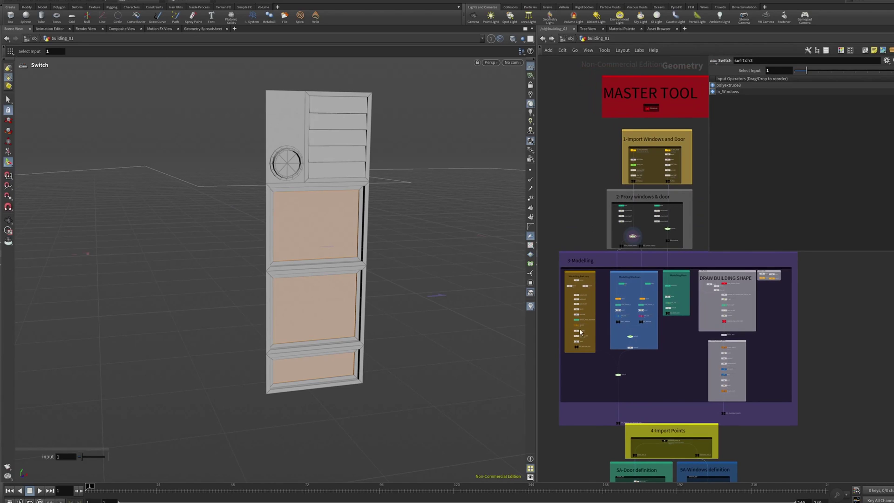
pyautogui.scroll(3, 602, 309)
pyautogui.scroll(3, 602, 310)
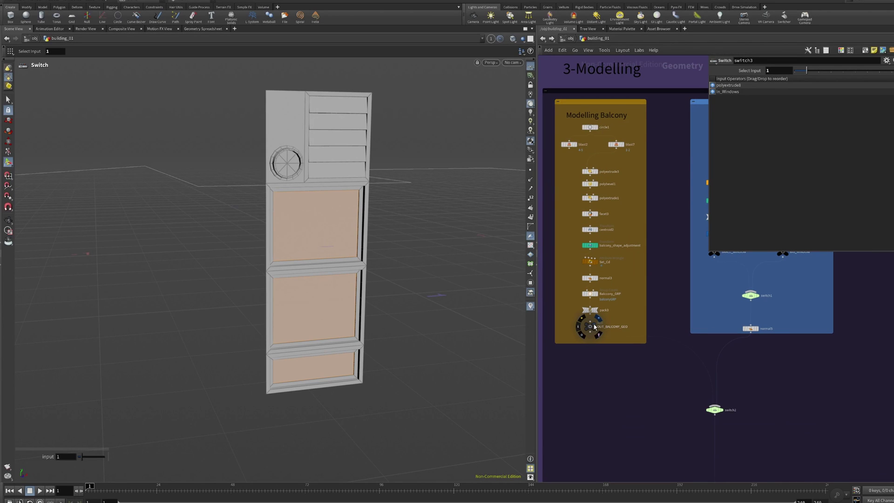
# - Display the yellow balcony block from OUT_BALCONY_GEO and orbit around it
pyautogui.click(591, 328)
pyautogui.scroll(-5, 235, 305)
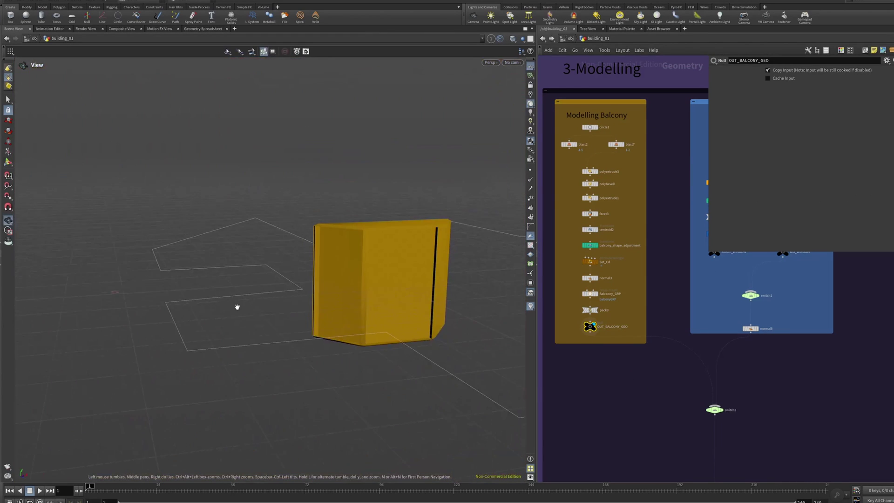
pyautogui.moveTo(235, 306)
pyautogui.mouseDown()
pyautogui.moveTo(388, 318)
pyautogui.moveTo(320, 319)
pyautogui.mouseUp()
pyautogui.scroll(5, 586, 321)
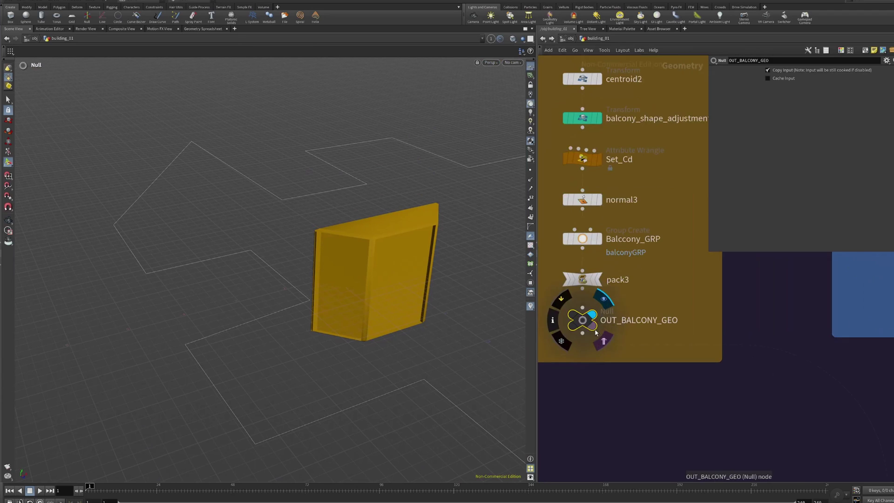
pyautogui.scroll(-2, 400, 293)
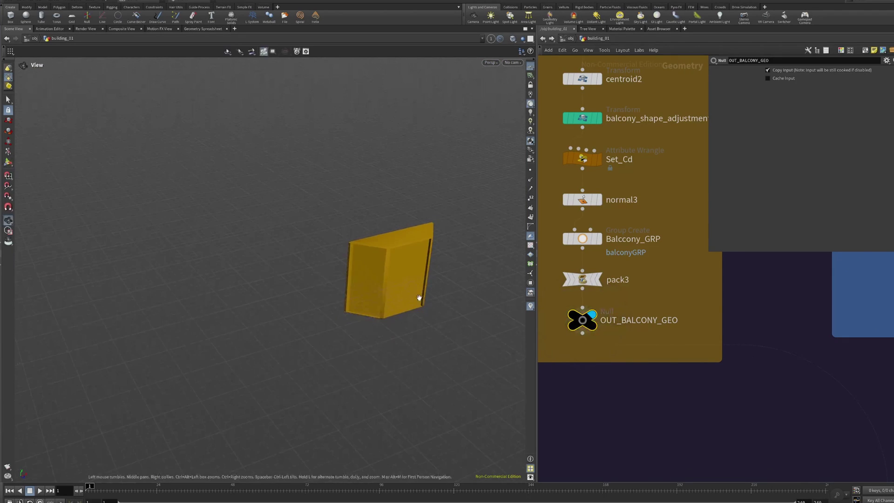
pyautogui.scroll(-2, 420, 299)
pyautogui.scroll(-5, 690, 310)
pyautogui.scroll(3, 578, 354)
# - Compare window outputs by displaying normal5, SMALL_WINDOW, then the purple BIG_WINDOW panel
pyautogui.scroll(3, 579, 354)
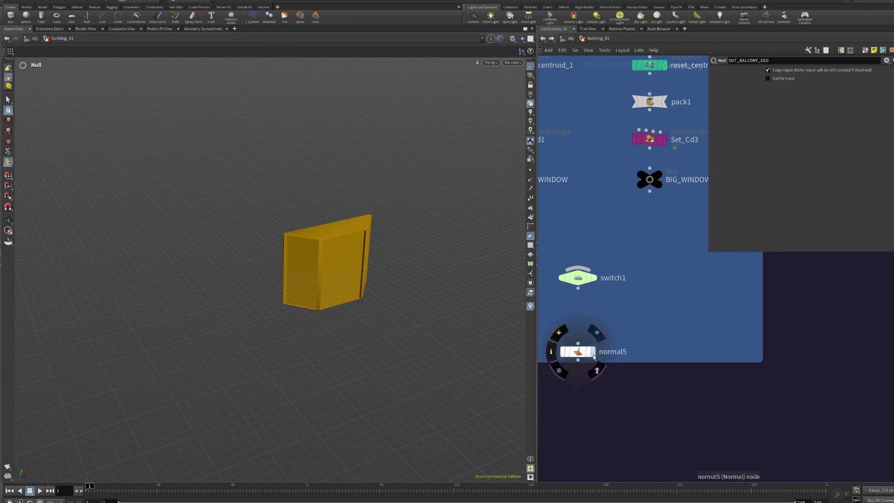
pyautogui.click(592, 352)
pyautogui.moveTo(377, 296)
pyautogui.mouseDown()
pyautogui.moveTo(359, 274)
pyautogui.moveTo(372, 285)
pyautogui.moveTo(406, 265)
pyautogui.moveTo(433, 263)
pyautogui.mouseUp()
pyautogui.scroll(-3, 614, 279)
pyautogui.scroll(3, 614, 282)
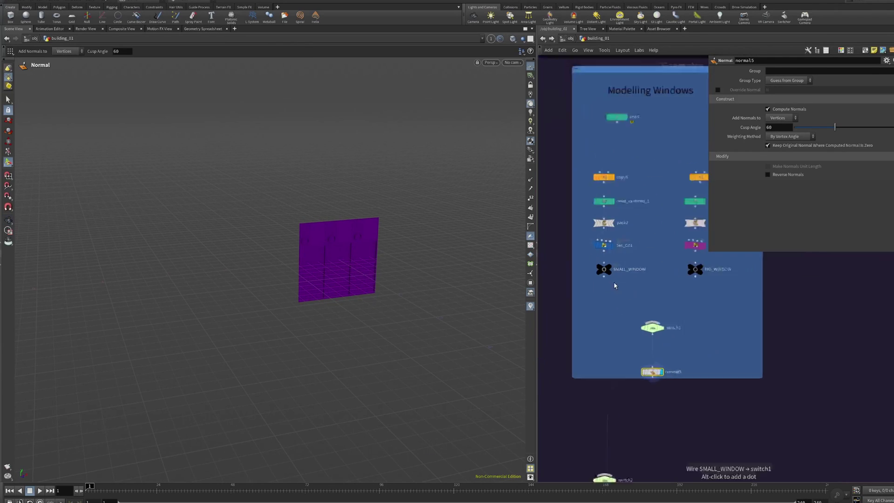
pyautogui.scroll(2, 613, 266)
pyautogui.click(600, 268)
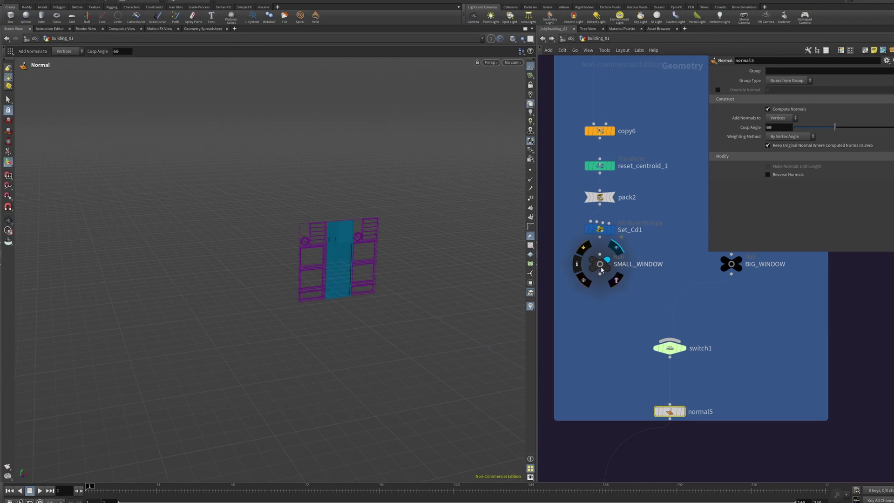
pyautogui.click(737, 263)
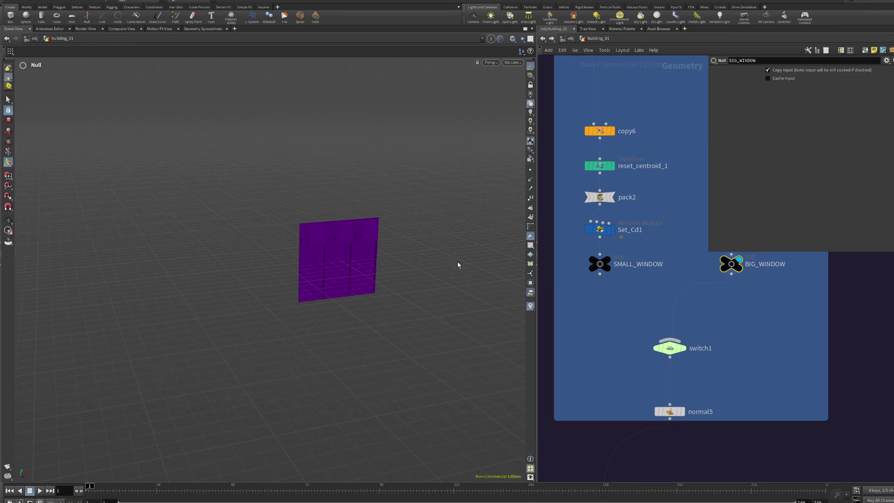
pyautogui.scroll(-5, 722, 303)
pyautogui.scroll(3, 615, 304)
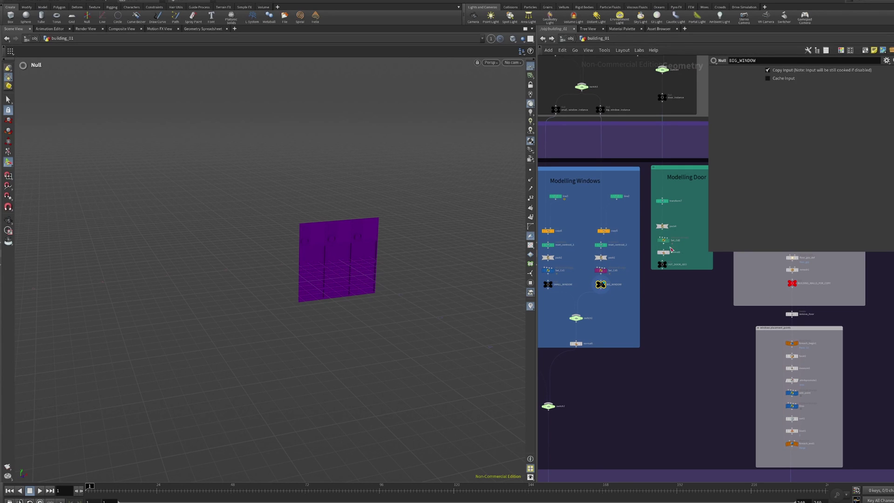
# - Display the green door from OUT_DOOR_GEO and orbit to inspect it
pyautogui.moveTo(678, 302); pyautogui.dragTo(609, 277, button='middle')
pyautogui.scroll(3, 608, 278)
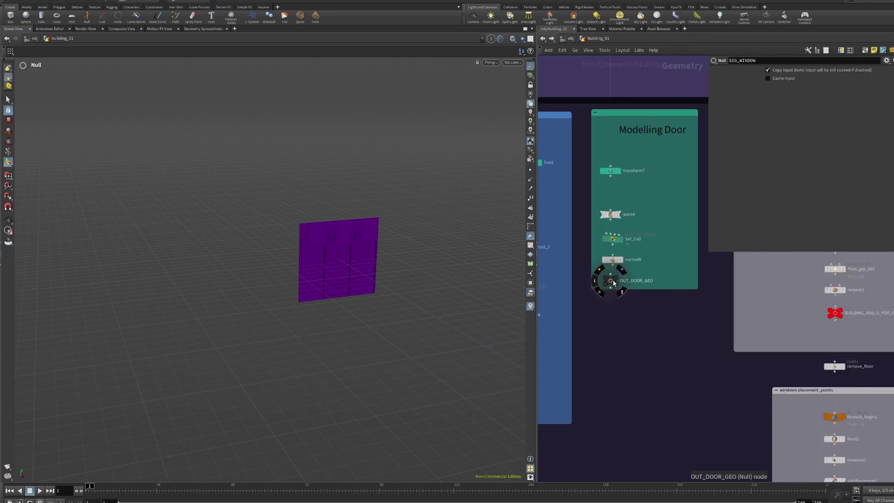
pyautogui.scroll(1, 609, 278)
pyautogui.click(615, 278)
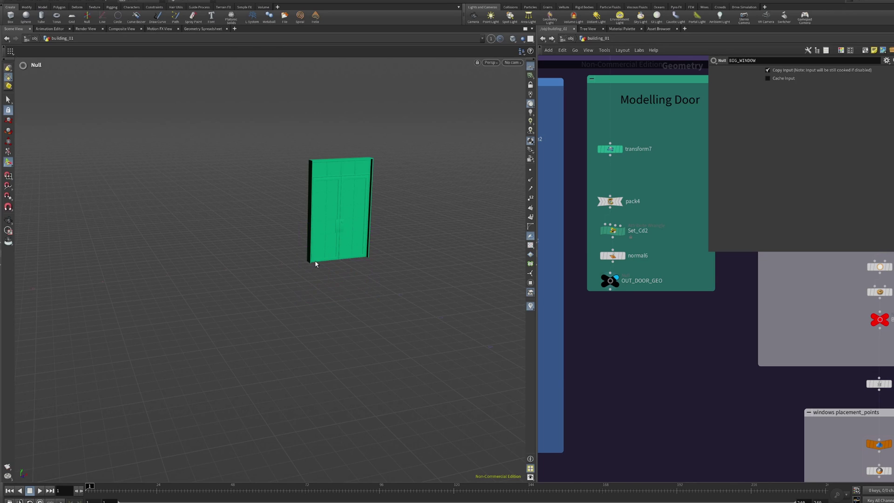
pyautogui.moveTo(315, 259)
pyautogui.keyDown('alt'); pyautogui.mouseDown()
pyautogui.moveTo(365, 250)
pyautogui.moveTo(299, 265)
pyautogui.mouseUp(); pyautogui.keyUp('alt')
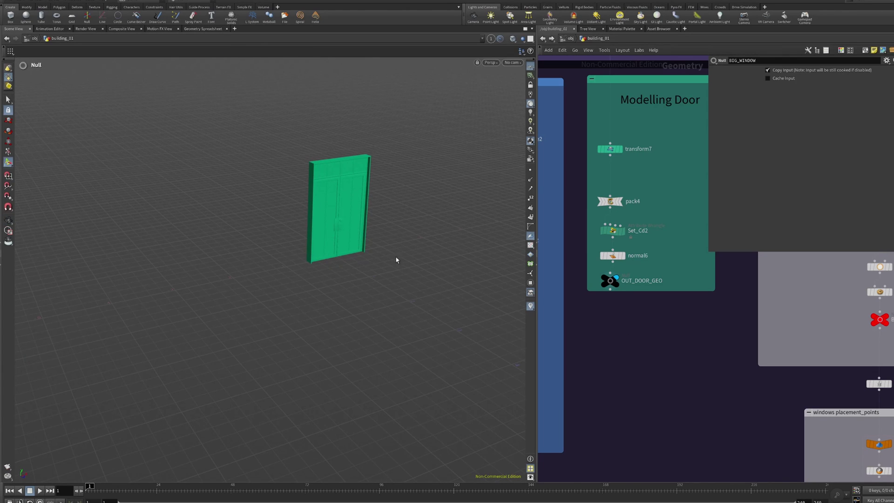
pyautogui.moveTo(396, 260)
pyautogui.keyDown('alt'); pyautogui.mouseDown()
pyautogui.moveTo(295, 250)
pyautogui.moveTo(331, 259)
pyautogui.mouseUp(); pyautogui.keyUp('alt')
pyautogui.scroll(-3, 639, 314)
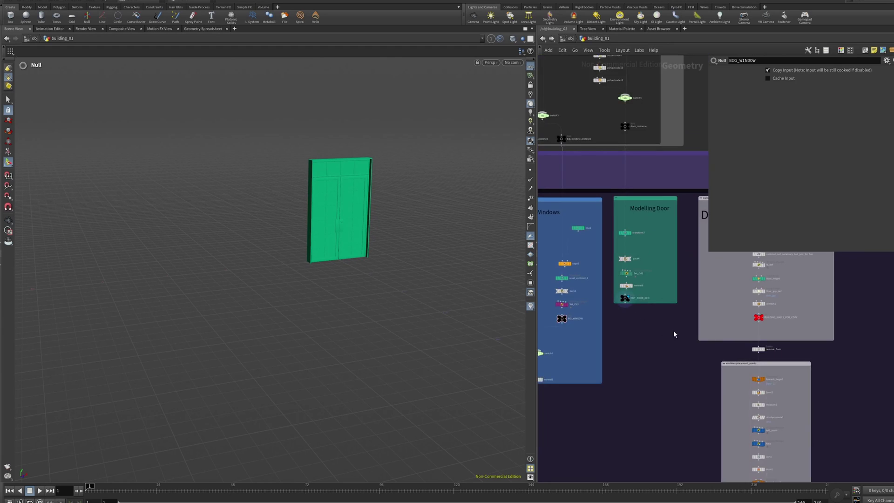
pyautogui.scroll(-1, 674, 334)
# - Pan the network to DRAW BUILDING SHAPE and the Import Points and Windows definition boxes
pyautogui.moveTo(735, 275); pyautogui.dragTo(604, 263, button='middle')
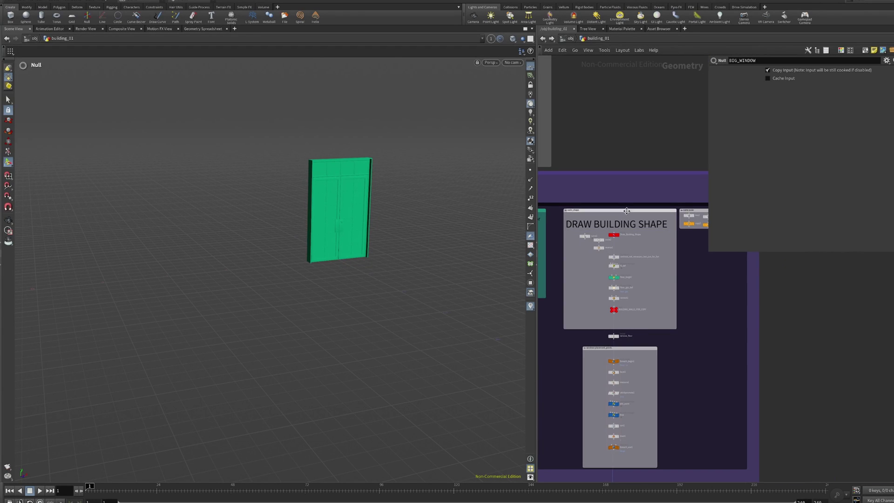
pyautogui.scroll(-2, 666, 336)
pyautogui.moveTo(674, 379); pyautogui.dragTo(682, 238, button='middle')
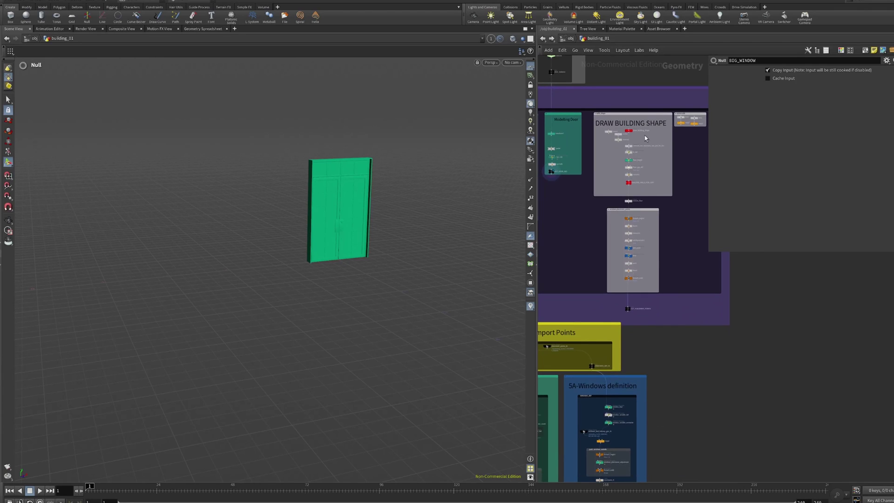
pyautogui.scroll(5, 640, 320)
pyautogui.scroll(-5, 636, 280)
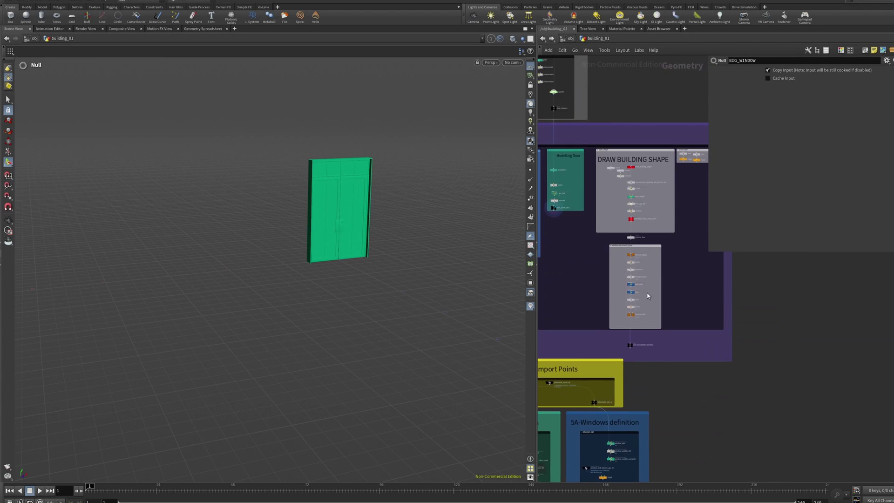
pyautogui.scroll(5, 633, 253)
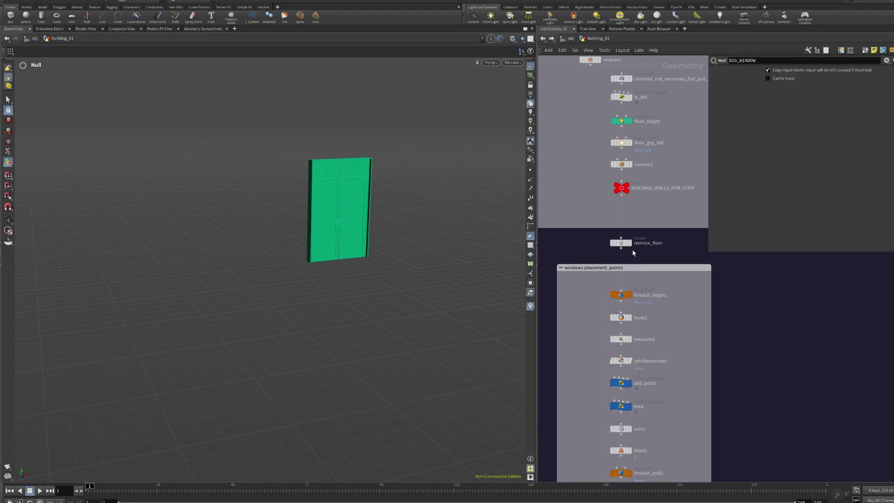
# - Display BUILDING_WALLS_FOR_COPY and orbit out to see the whole building
pyautogui.click(622, 188)
pyautogui.press('Escape')
pyautogui.scroll(-5, 351, 194)
pyautogui.moveTo(351, 193)
pyautogui.mouseDown()
pyautogui.moveTo(401, 213)
pyautogui.moveTo(374, 202)
pyautogui.mouseUp()
pyautogui.scroll(-5, 652, 326)
pyautogui.scroll(5, 624, 361)
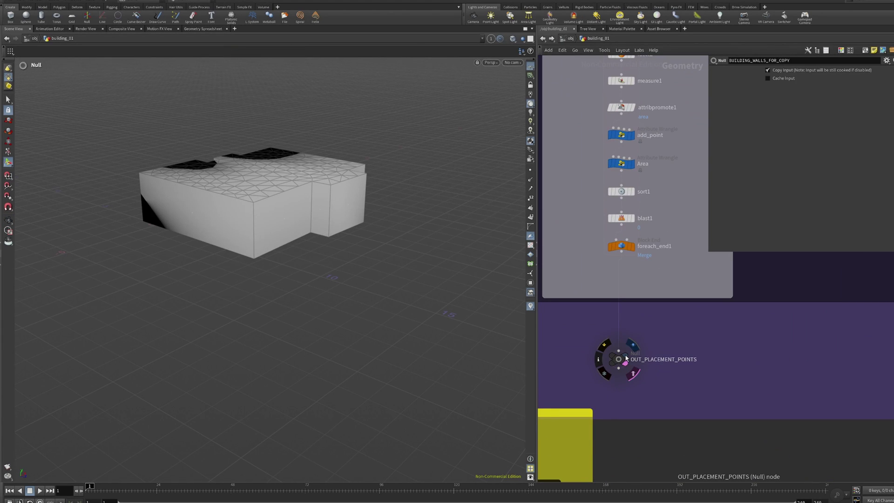
# - Display OUT_PLACEMENT_POINTS and orbit the wireframe building with its placement points
pyautogui.press('r')
pyautogui.press('Escape')
pyautogui.moveTo(300, 241)
pyautogui.mouseDown()
pyautogui.moveTo(226, 226)
pyautogui.moveTo(360, 232)
pyautogui.moveTo(295, 244)
pyautogui.mouseUp()
pyautogui.press('Return')
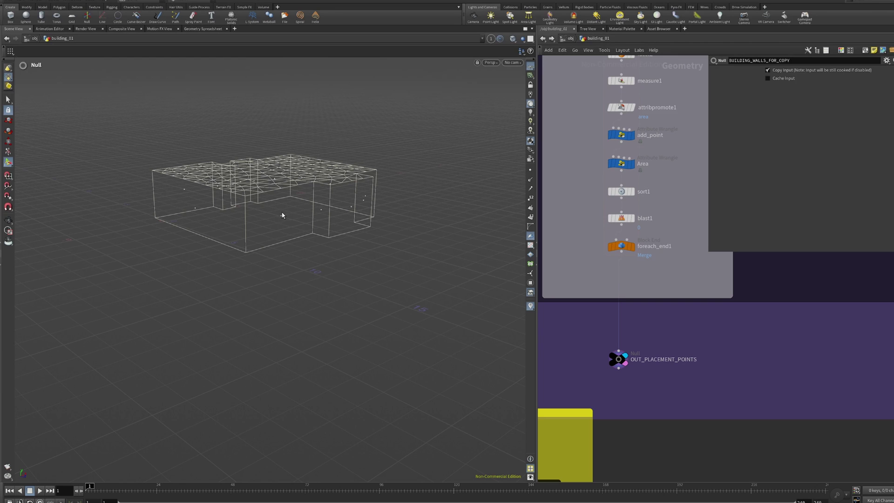
pyautogui.press('Escape')
pyautogui.moveTo(306, 211)
pyautogui.mouseDown()
pyautogui.moveTo(331, 211)
pyautogui.moveTo(285, 202)
pyautogui.moveTo(383, 219)
pyautogui.moveTo(266, 228)
pyautogui.moveTo(279, 223)
pyautogui.mouseUp()
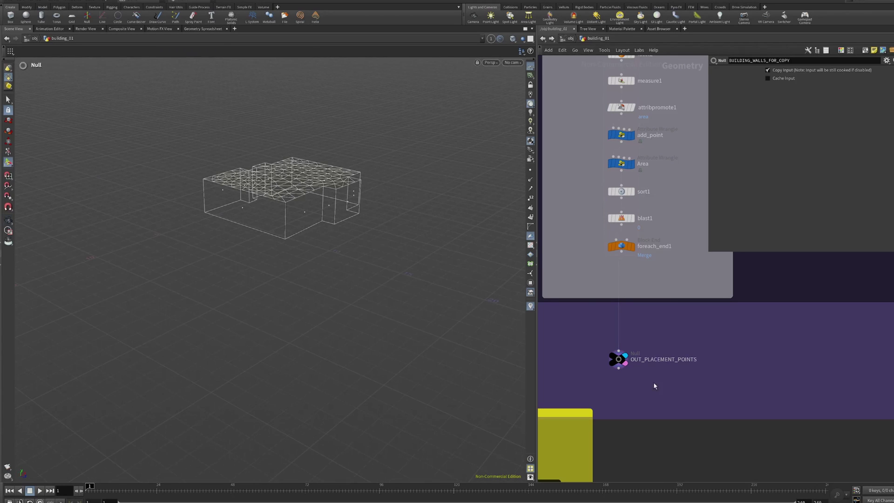
pyautogui.scroll(-5, 653, 382)
pyautogui.scroll(-3, 736, 345)
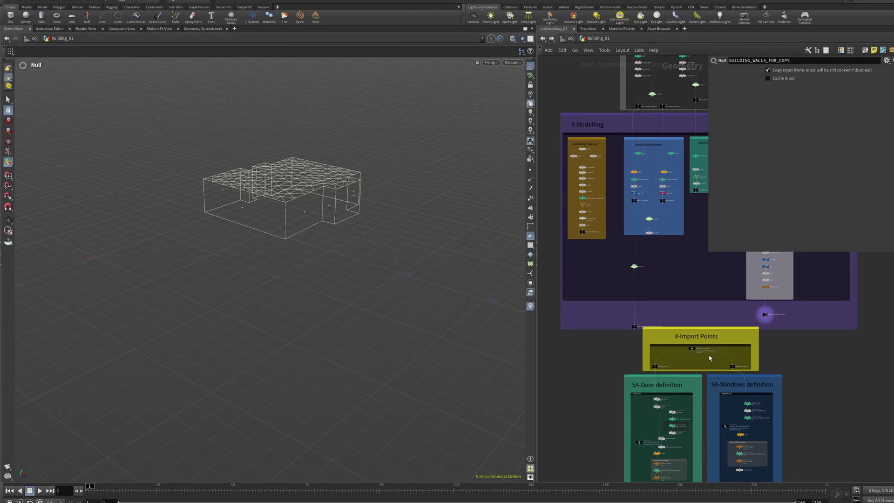
pyautogui.scroll(3, 754, 367)
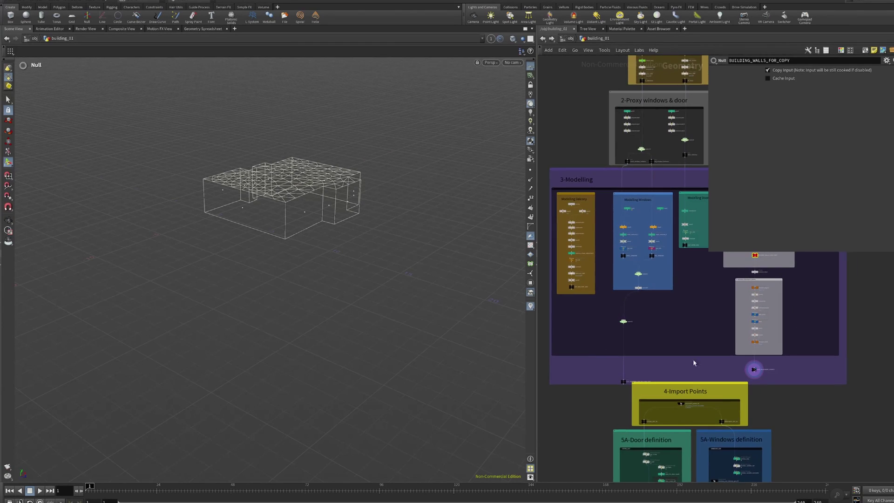
pyautogui.scroll(2, 684, 393)
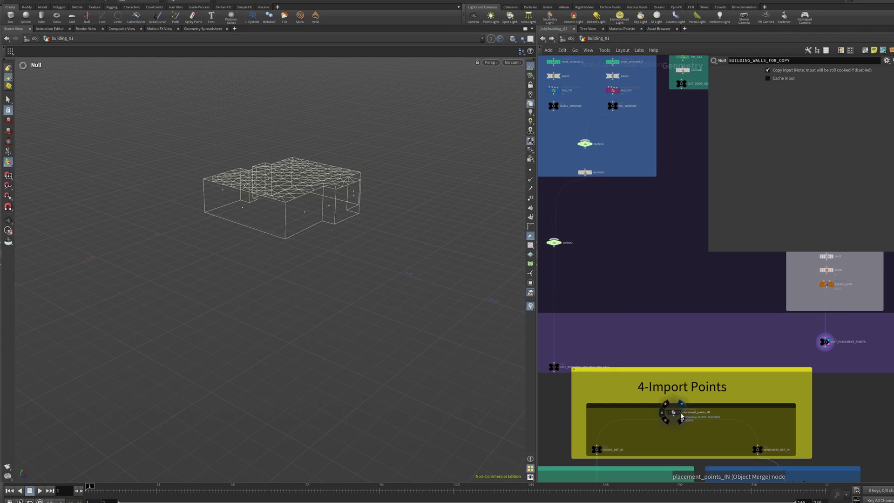
# - Display the imported placement points from placement_points_IN
pyautogui.scroll(2, 680, 413)
pyautogui.click(667, 412)
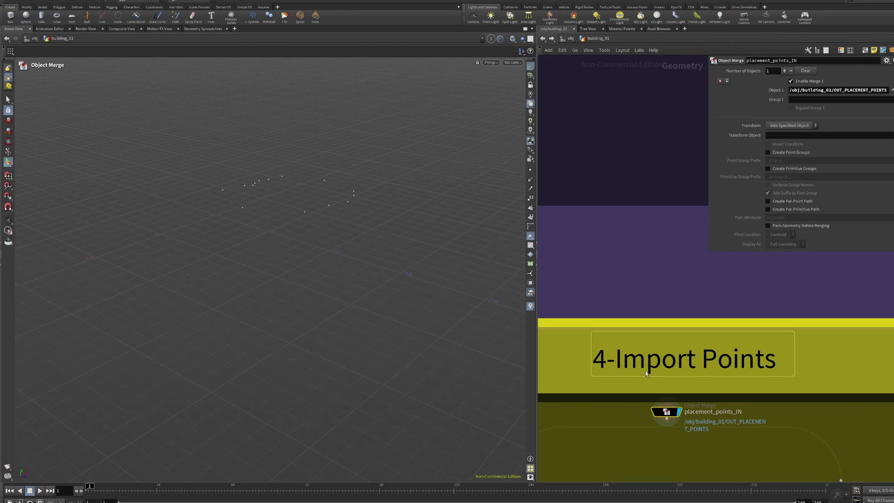
pyautogui.scroll(-4, 647, 391)
pyautogui.moveTo(640, 378); pyautogui.dragTo(638, 281, button='middle')
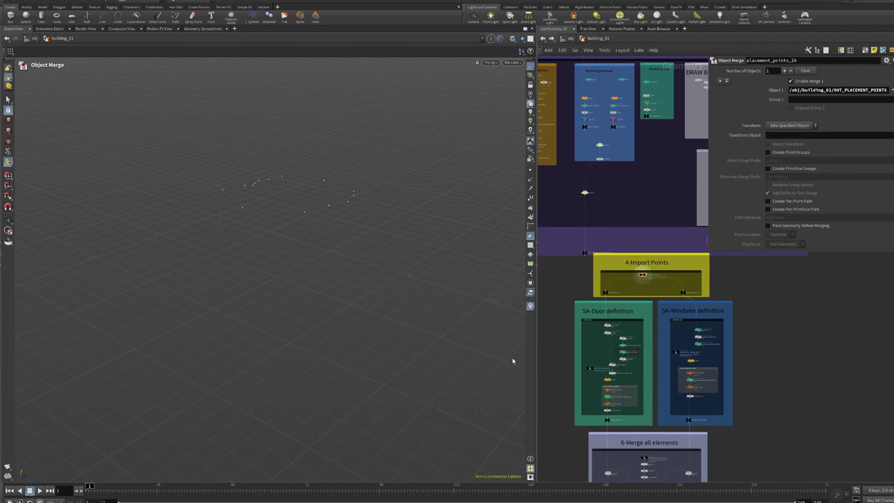
pyautogui.scroll(1, 605, 373)
pyautogui.scroll(2, 596, 303)
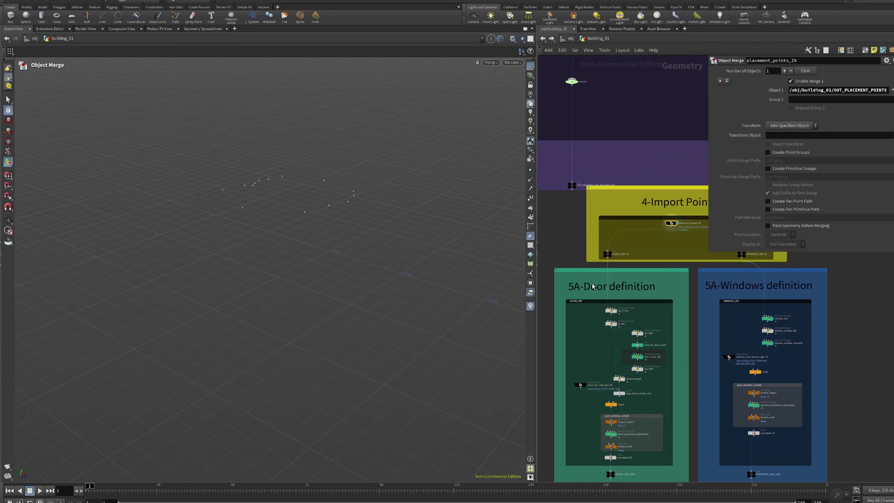
pyautogui.scroll(1, 622, 473)
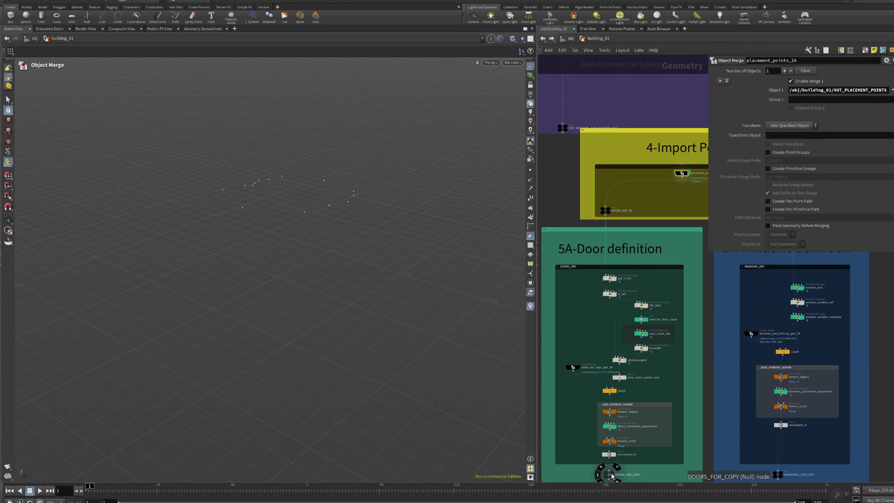
# - Display the green doors from DOORS_FOR_COPY standing at the points and orbit around them
pyautogui.click(613, 475)
pyautogui.keyDown('alt'); pyautogui.moveTo(353, 289); pyautogui.dragTo(382, 267); pyautogui.keyUp('alt')
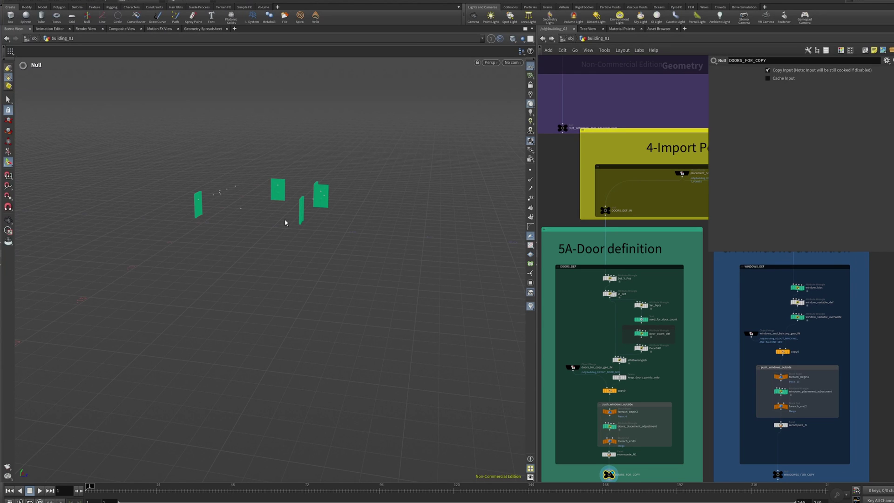
pyautogui.press('Escape')
pyautogui.moveTo(244, 194)
pyautogui.mouseDown()
pyautogui.moveTo(219, 199)
pyautogui.moveTo(283, 210)
pyautogui.mouseUp()
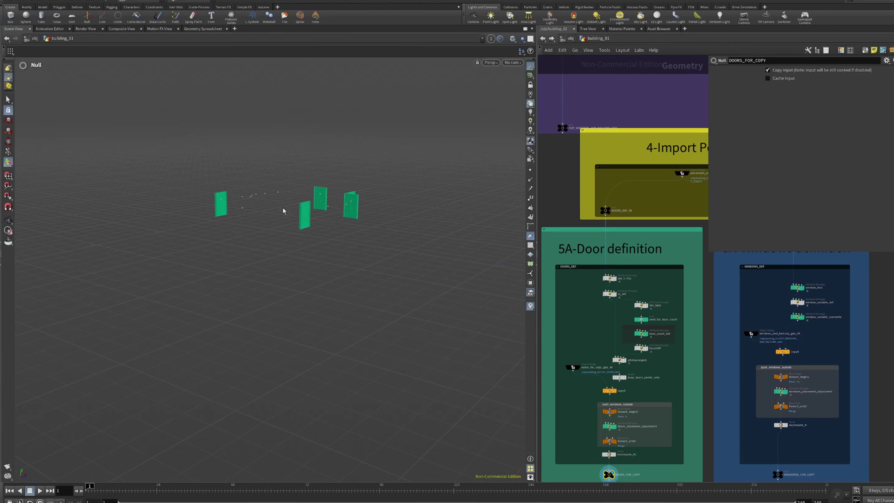
pyautogui.scroll(-2, 695, 417)
pyautogui.moveTo(696, 418)
pyautogui.mouseDown(button='middle')
pyautogui.moveTo(607, 329)
pyautogui.moveTo(653, 371)
pyautogui.moveTo(590, 355)
pyautogui.mouseUp(button='middle')
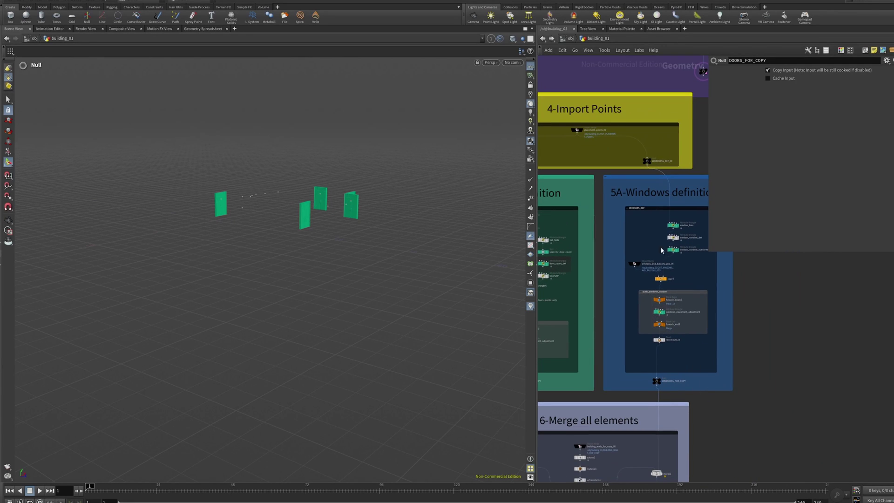
pyautogui.moveTo(676, 203); pyautogui.dragTo(649, 204, button='middle')
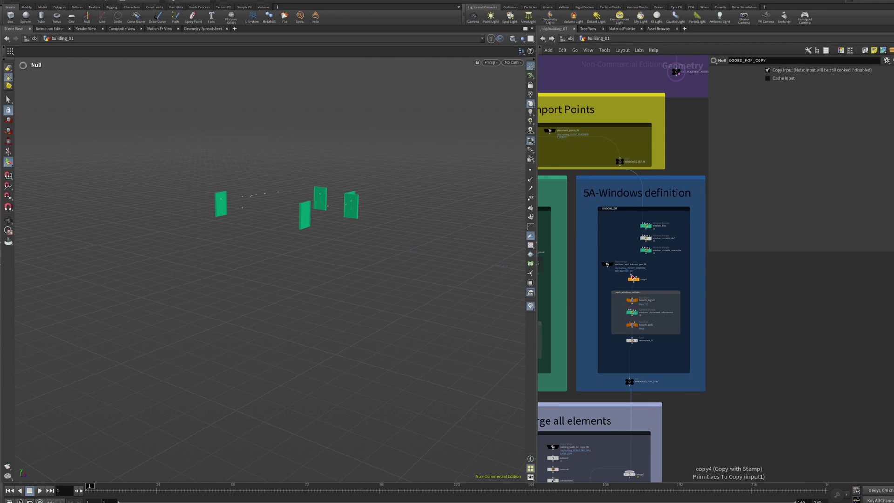
# - Display WINDOWSS_FOR_COPY to see the window pieces placed around the building
pyautogui.scroll(5, 636, 383)
pyautogui.click(624, 382)
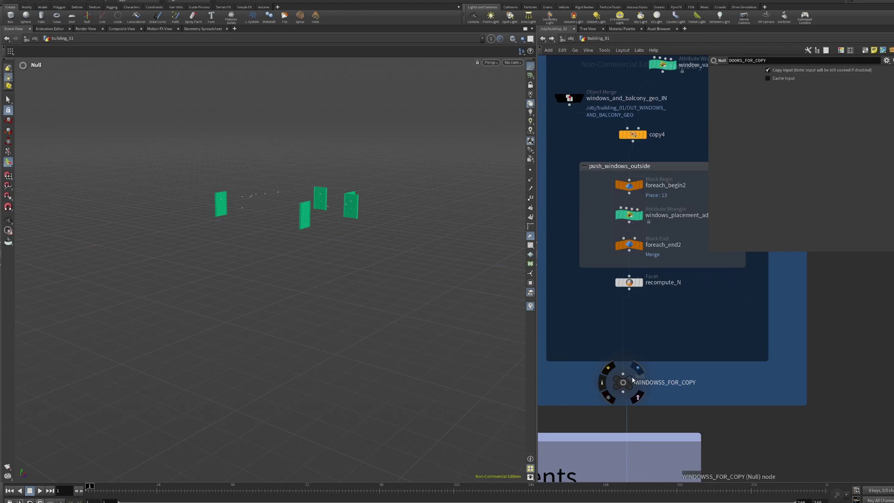
pyautogui.moveTo(327, 291)
pyautogui.mouseDown()
pyautogui.moveTo(385, 281)
pyautogui.moveTo(185, 223)
pyautogui.moveTo(251, 215)
pyautogui.moveTo(248, 197)
pyautogui.moveTo(312, 202)
pyautogui.moveTo(369, 219)
pyautogui.moveTo(326, 205)
pyautogui.mouseUp()
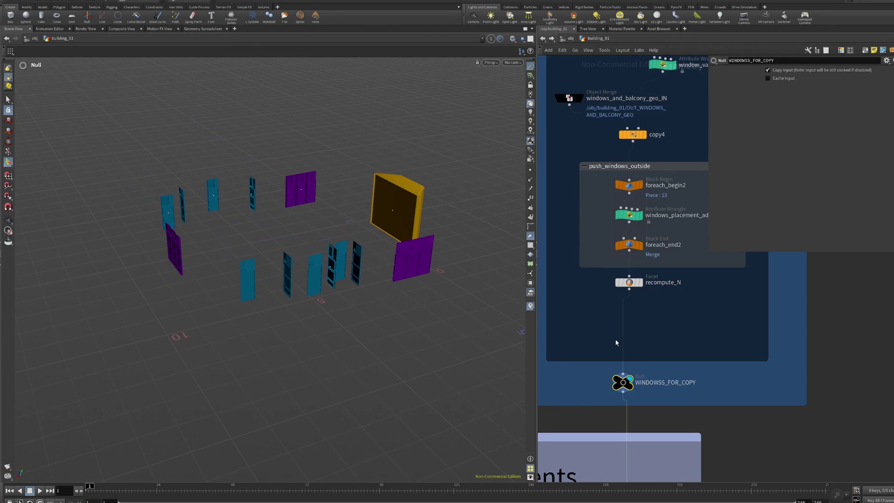
pyautogui.scroll(-5, 616, 343)
pyautogui.scroll(-3, 609, 330)
# - Pan the network editor down to center the 6-Merge all elements box
pyautogui.moveTo(675, 365); pyautogui.dragTo(771, 326, button='middle')
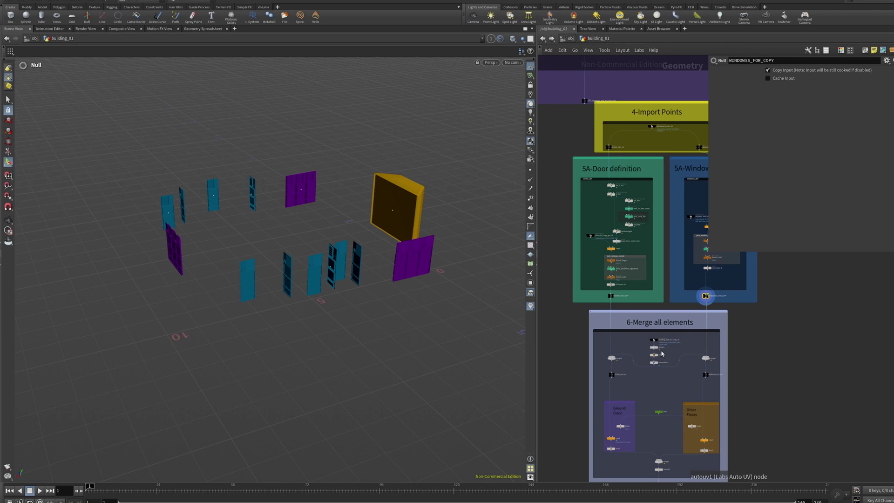
pyautogui.scroll(3, 661, 373)
pyautogui.scroll(2, 664, 379)
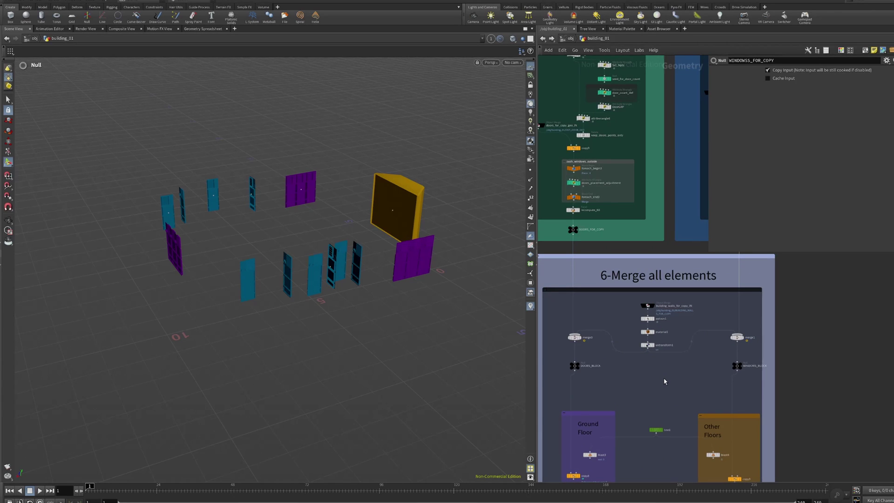
pyautogui.scroll(-2, 665, 381)
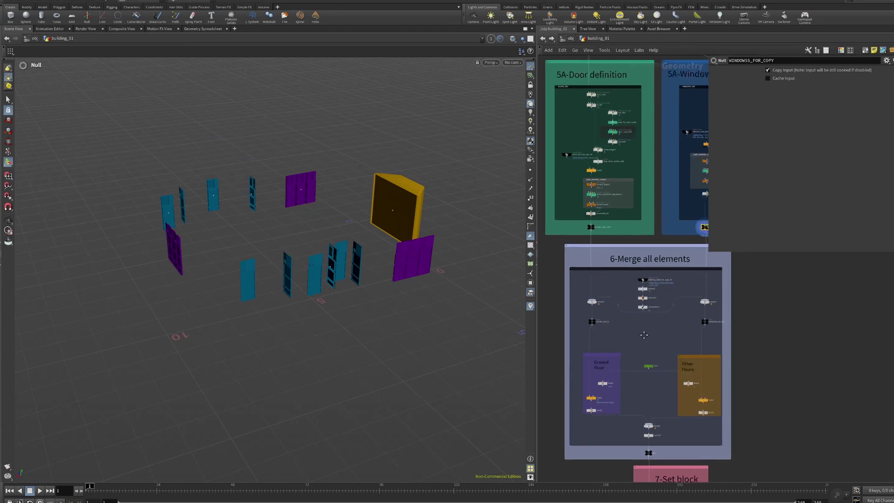
pyautogui.moveTo(658, 382)
pyautogui.mouseDown(button='middle')
pyautogui.moveTo(615, 355)
pyautogui.moveTo(631, 278)
pyautogui.mouseUp(button='middle')
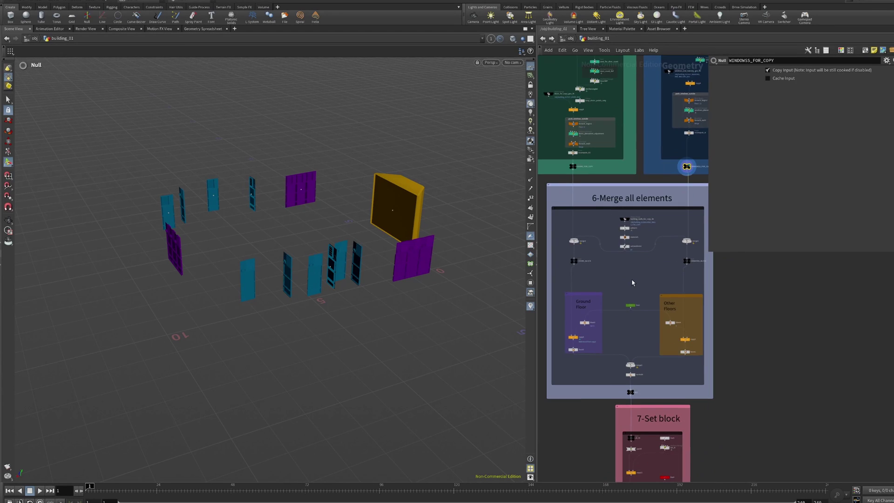
pyautogui.scroll(3, 632, 388)
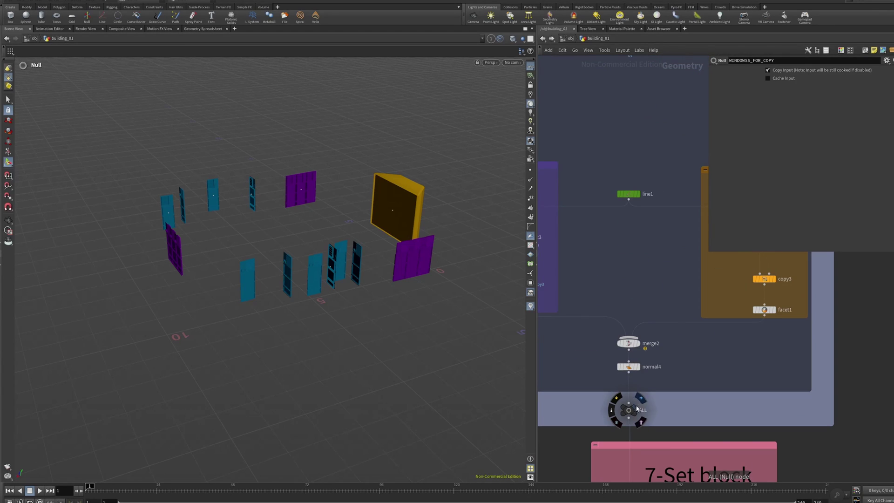
# - Display the full merged building from the ALL node and orbit around the tower
pyautogui.click(633, 409)
pyautogui.moveTo(326, 278); pyautogui.dragTo(349, 270)
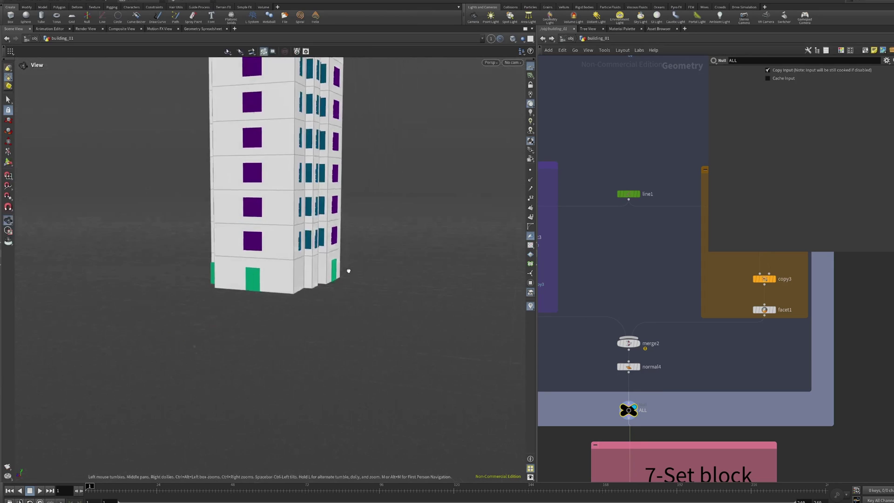
pyautogui.scroll(2, 306, 306)
pyautogui.moveTo(306, 305)
pyautogui.mouseDown()
pyautogui.moveTo(369, 267)
pyautogui.moveTo(334, 268)
pyautogui.mouseUp()
pyautogui.scroll(-4, 373, 270)
pyautogui.scroll(2, 388, 263)
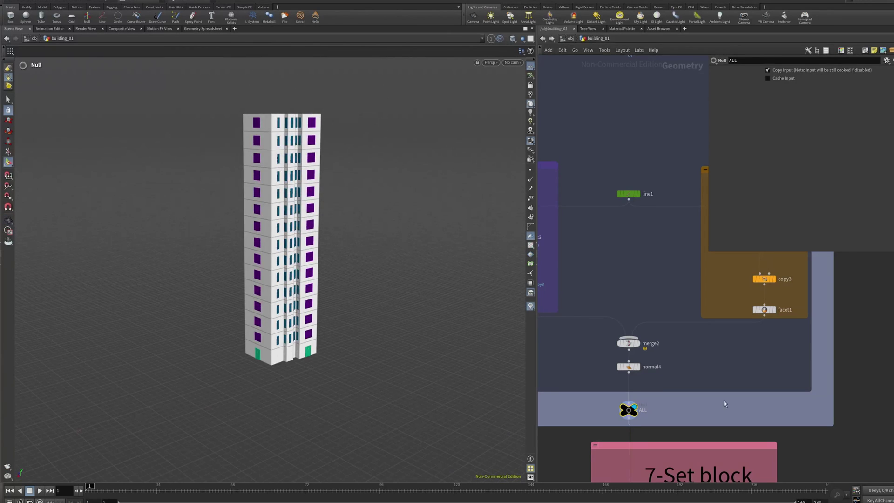
pyautogui.scroll(-3, 710, 409)
pyautogui.scroll(2, 717, 261)
pyautogui.scroll(-3, 792, 370)
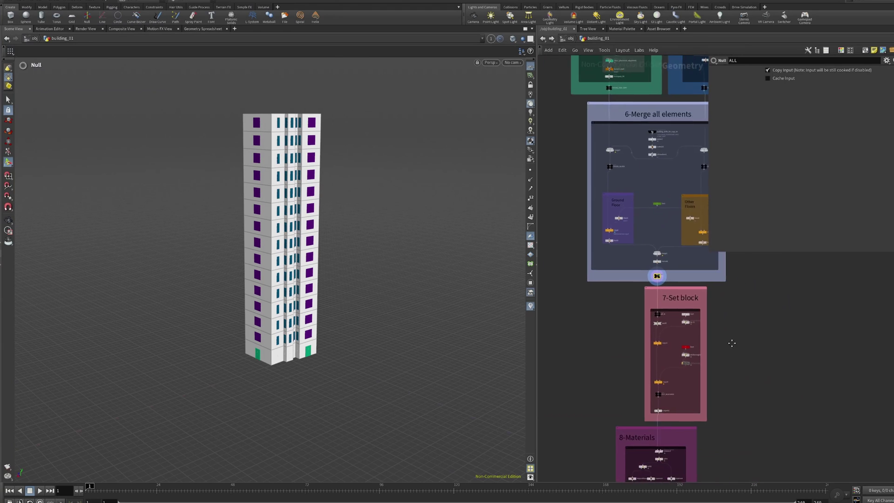
pyautogui.scroll(2, 681, 284)
pyautogui.scroll(3, 646, 429)
pyautogui.scroll(1, 646, 430)
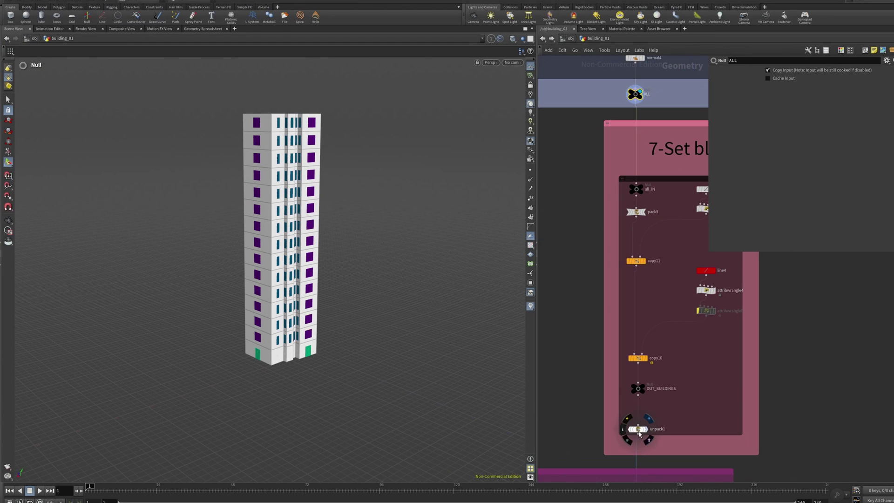
# - Display unpack1's rows of towers, select line5 in the 7-Set box, and view from above
pyautogui.click(639, 437)
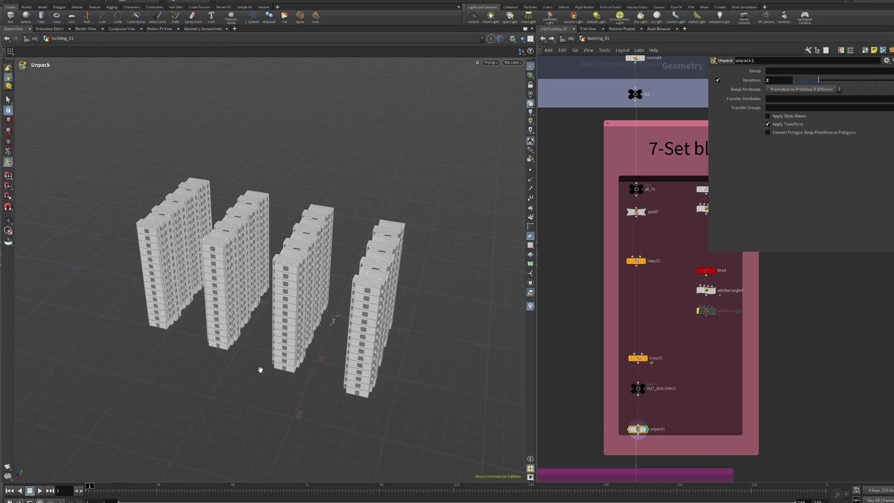
pyautogui.moveTo(688, 290); pyautogui.dragTo(651, 310, button='middle')
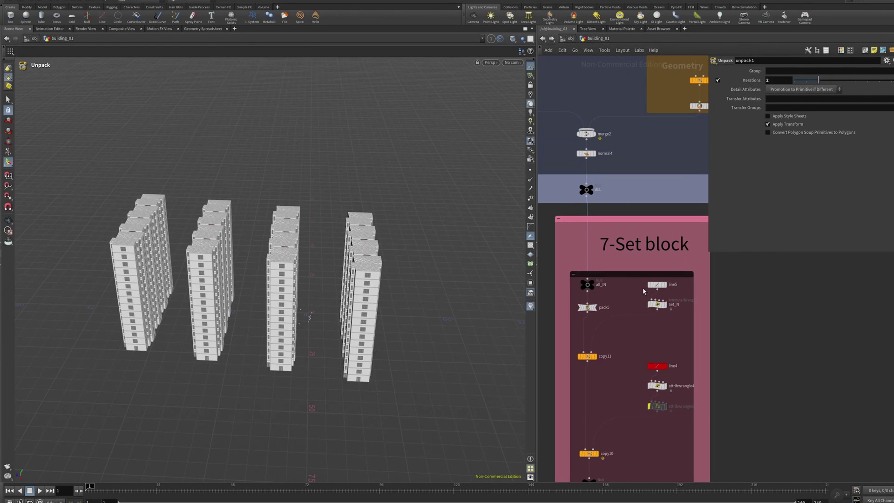
pyautogui.click(662, 284)
pyautogui.moveTo(331, 363)
pyautogui.mouseDown()
pyautogui.moveTo(285, 399)
pyautogui.moveTo(339, 313)
pyautogui.mouseUp()
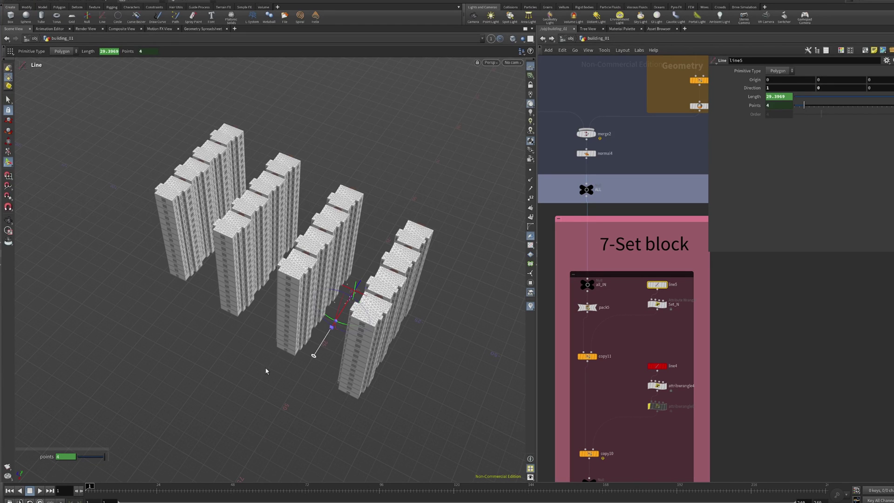
# - Inspect the line4 guide's settings while orbiting over the building rows
pyautogui.click(659, 369)
pyautogui.moveTo(315, 343)
pyautogui.mouseDown()
pyautogui.moveTo(301, 297)
pyautogui.moveTo(328, 302)
pyautogui.mouseUp()
pyautogui.press('Escape')
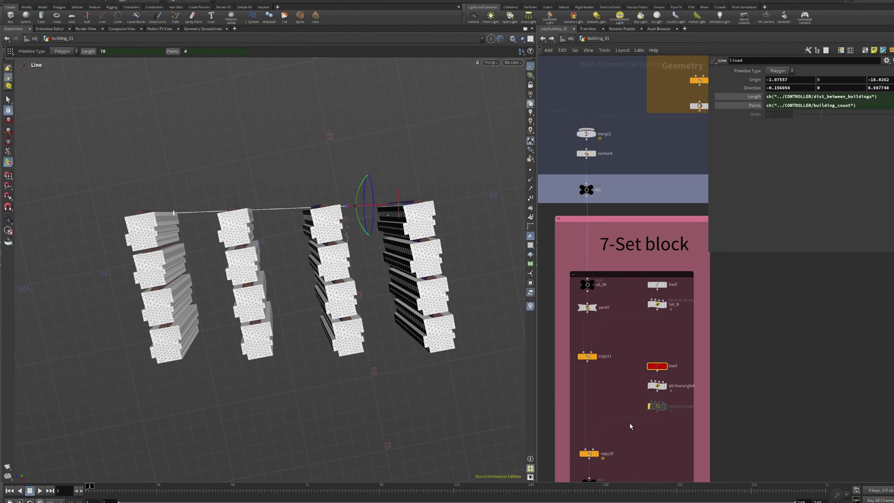
pyautogui.scroll(-5, 631, 426)
pyautogui.scroll(3, 638, 299)
# - Select the final output0 node in the 8-Materials box, then return to /obj
pyautogui.moveTo(619, 436); pyautogui.dragTo(653, 281, button='middle')
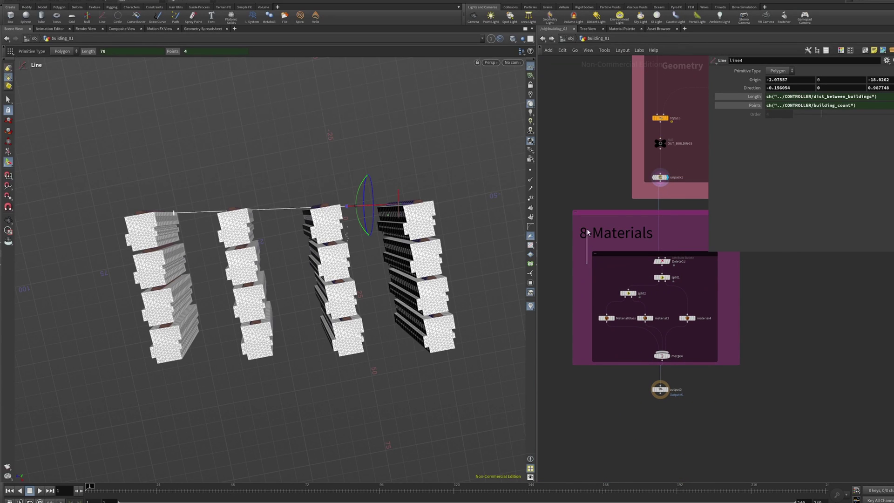
pyautogui.click(587, 228)
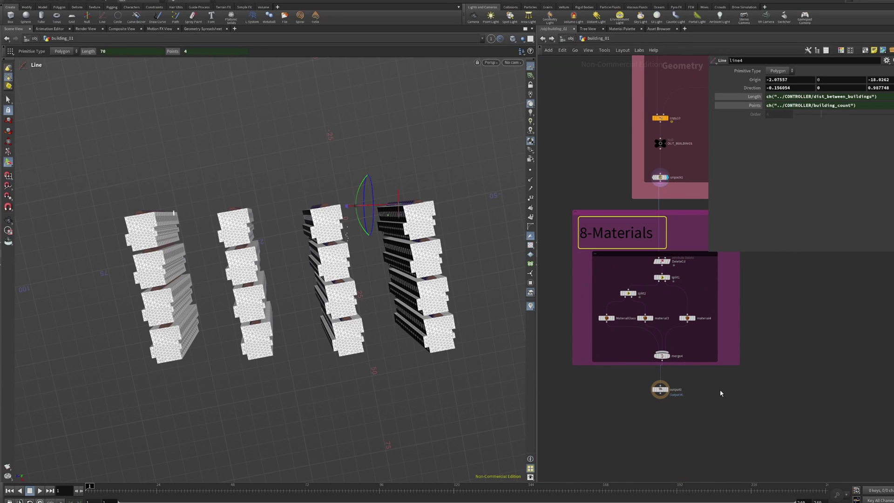
pyautogui.click(666, 392)
pyautogui.moveTo(424, 366)
pyautogui.mouseDown()
pyautogui.moveTo(365, 433)
pyautogui.moveTo(405, 404)
pyautogui.moveTo(321, 365)
pyautogui.moveTo(355, 393)
pyautogui.moveTo(301, 397)
pyautogui.moveTo(326, 405)
pyautogui.mouseUp()
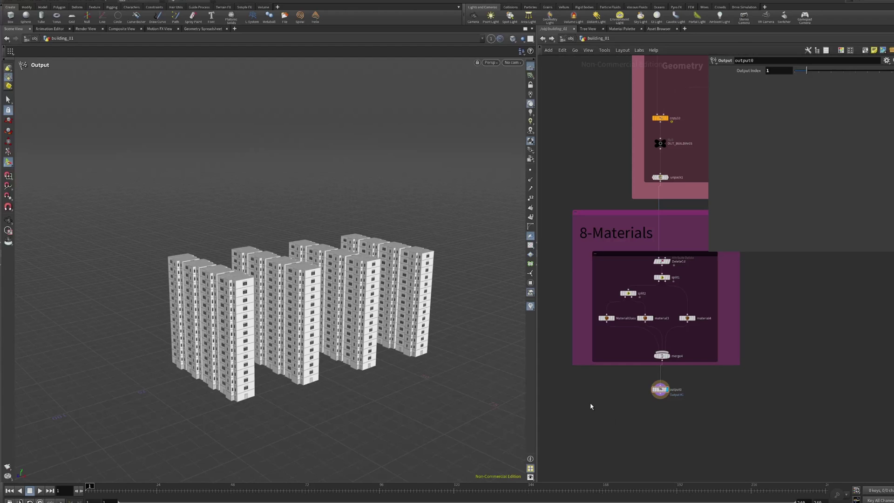
pyautogui.press('u')
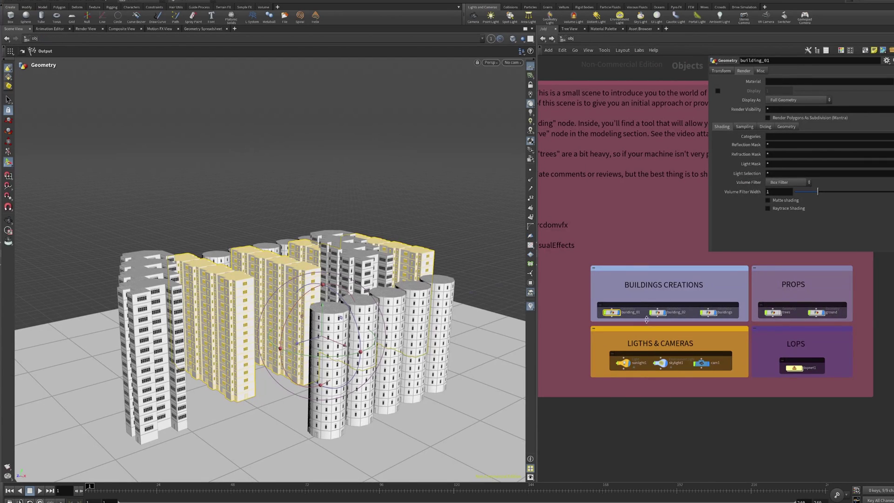
# - Inside lopnet1, enable the domelight1 node and show its handle over the city
pyautogui.doubleClick(801, 368)
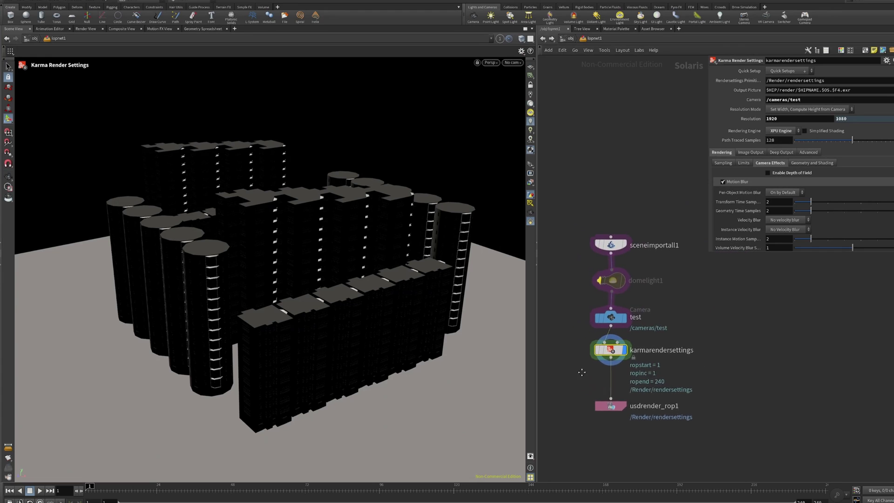
pyautogui.click(614, 280)
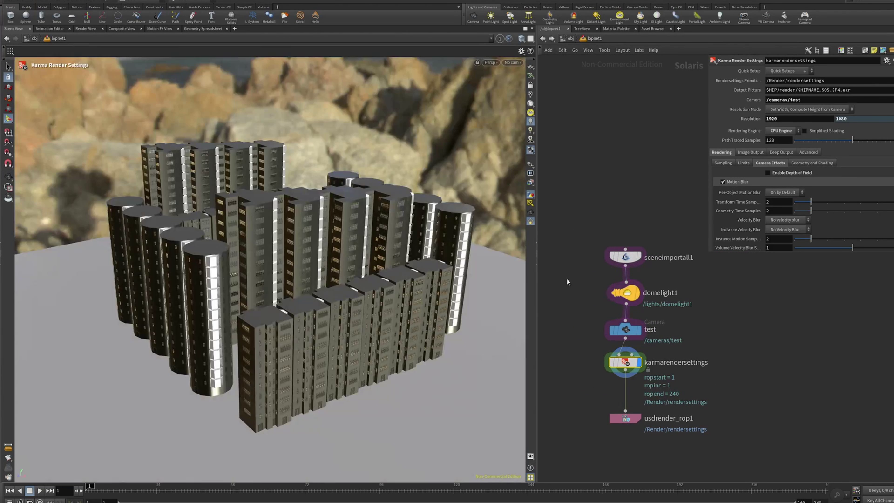
pyautogui.press('Escape')
pyautogui.moveTo(354, 298)
pyautogui.mouseDown()
pyautogui.moveTo(303, 325)
pyautogui.moveTo(326, 307)
pyautogui.mouseUp()
pyautogui.press('Return')
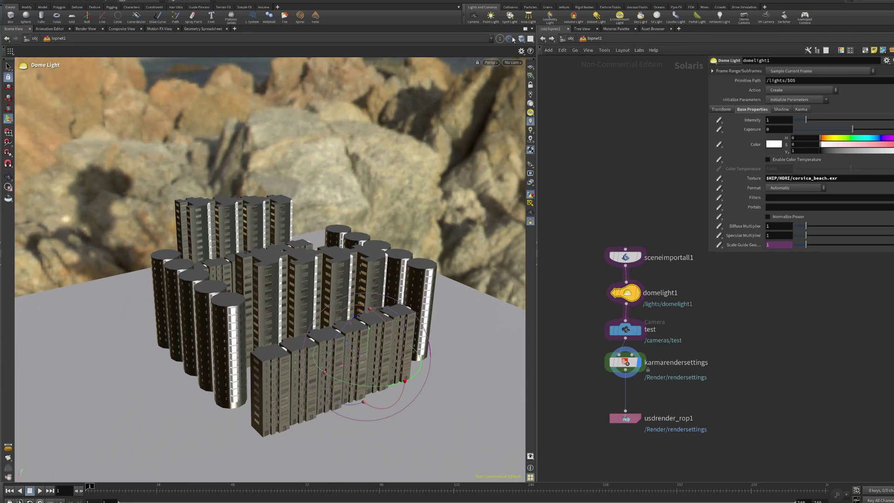
# - Render the viewport with Karma XPU and select the Karma render settings node
pyautogui.click(495, 63)
pyautogui.click(499, 108)
pyautogui.click(598, 360)
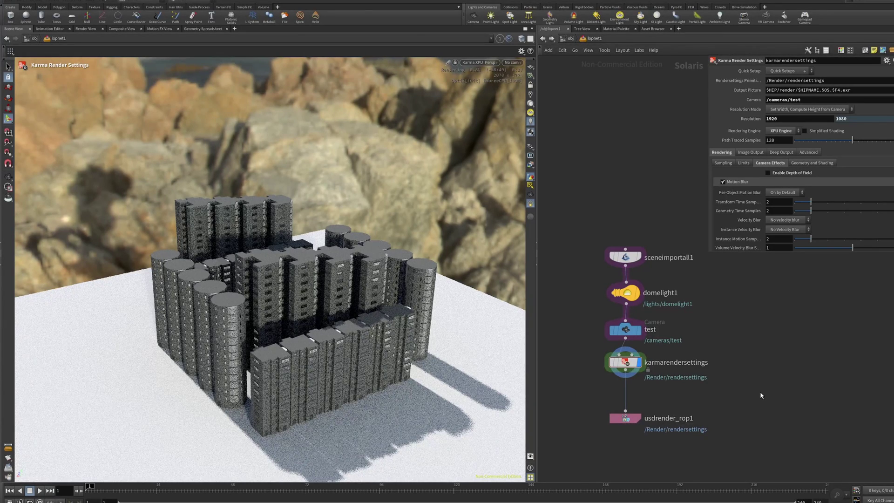
pyautogui.scroll(-2, 760, 395)
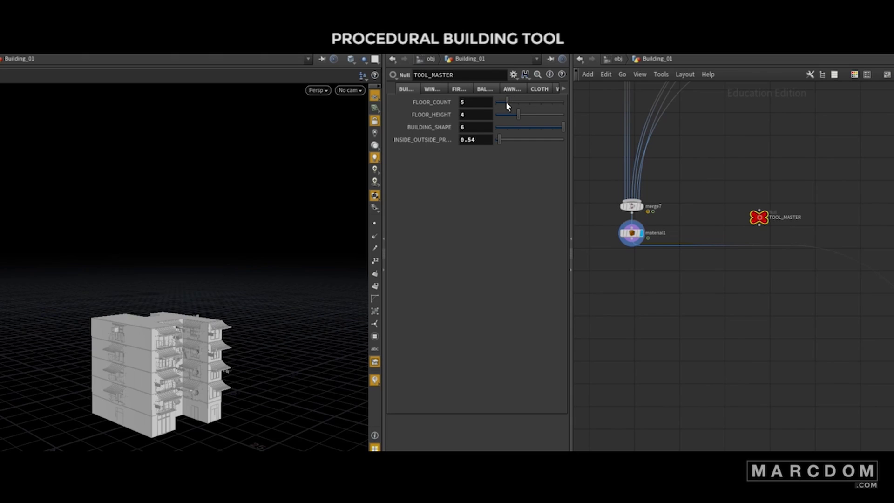
# - On TOOL_MASTER, raise floor count to 13, adjust window cloning, random distribution and garage size
pyautogui.moveTo(507, 102)
pyautogui.mouseDown()
pyautogui.moveTo(531, 103)
pyautogui.moveTo(518, 104)
pyautogui.mouseUp()
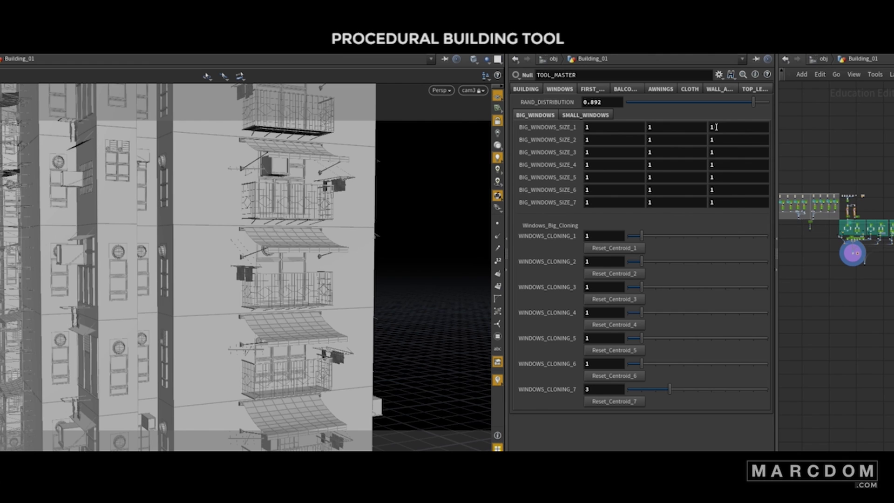
pyautogui.moveTo(642, 236); pyautogui.dragTo(670, 236)
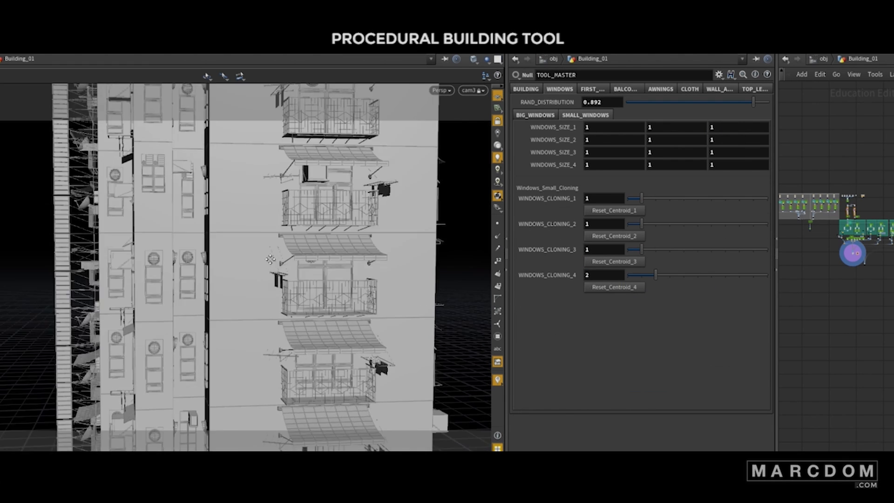
pyautogui.moveTo(753, 101); pyautogui.dragTo(729, 102)
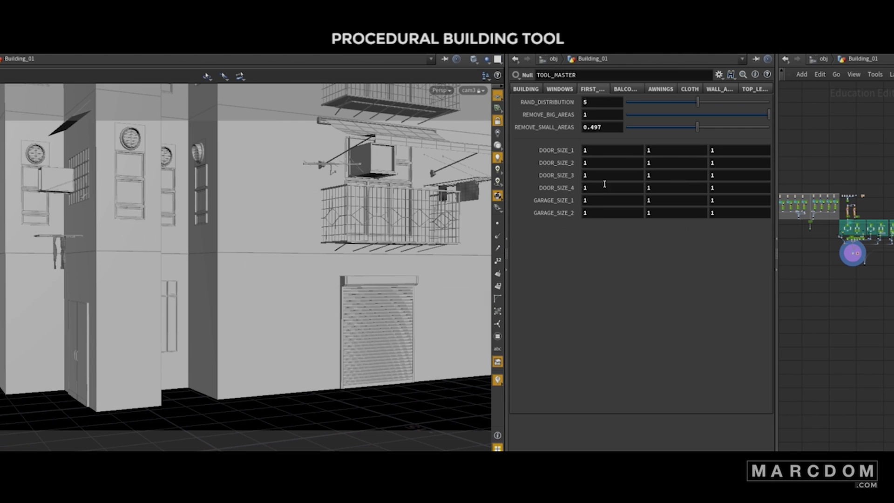
pyautogui.moveTo(627, 205); pyautogui.dragTo(734, 201, button='middle')
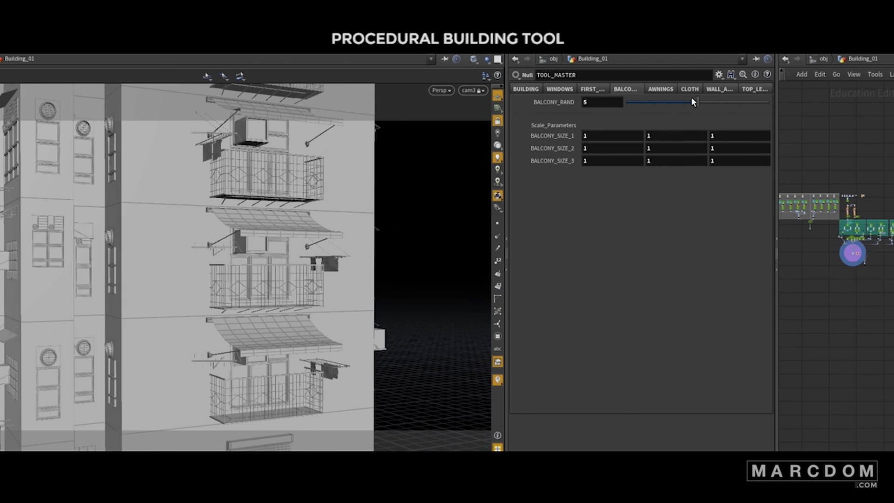
# - Vary balcony settings, set awning randomness to 10, resize the big awning, set cloth randomness to 3
pyautogui.moveTo(691, 97); pyautogui.dragTo(725, 103)
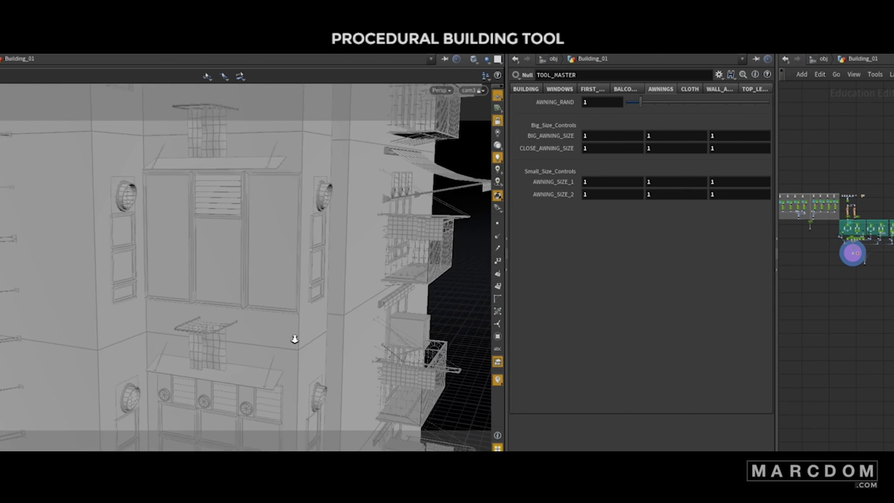
pyautogui.moveTo(636, 104); pyautogui.dragTo(798, 123)
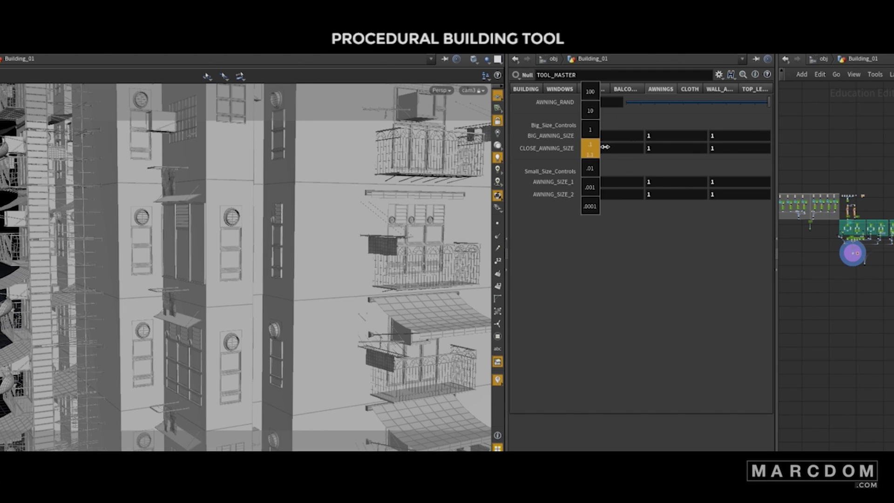
pyautogui.moveTo(603, 134); pyautogui.dragTo(549, 190, button='middle')
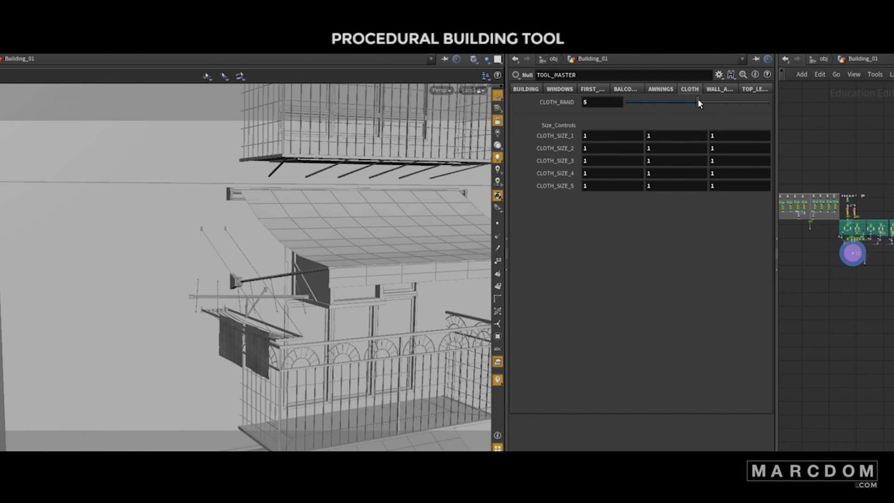
pyautogui.moveTo(698, 99); pyautogui.dragTo(664, 104)
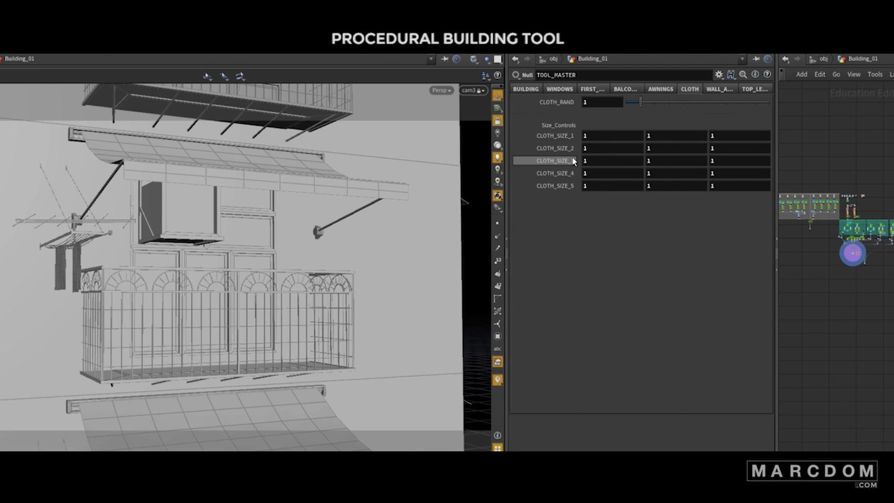
pyautogui.click(717, 91)
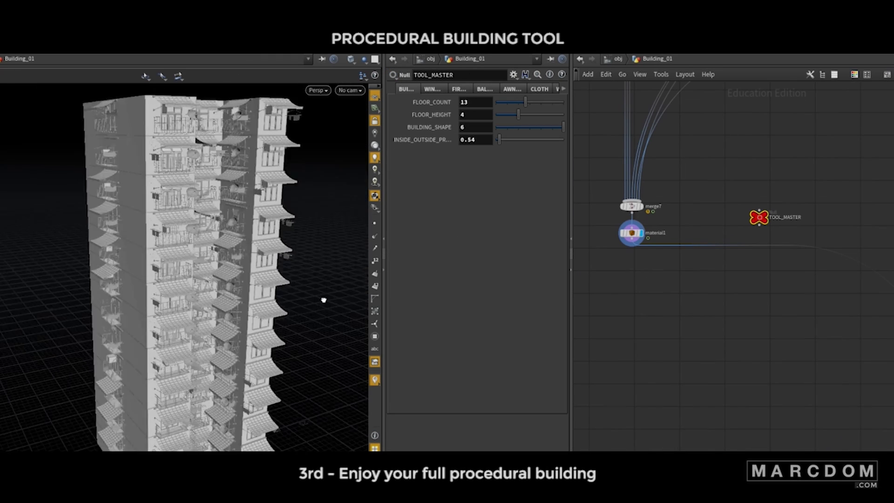
# - Orbit and pull back to see the whole procedural tower
pyautogui.moveTo(323, 300)
pyautogui.mouseDown()
pyautogui.moveTo(197, 279)
pyautogui.moveTo(217, 272)
pyautogui.mouseUp()
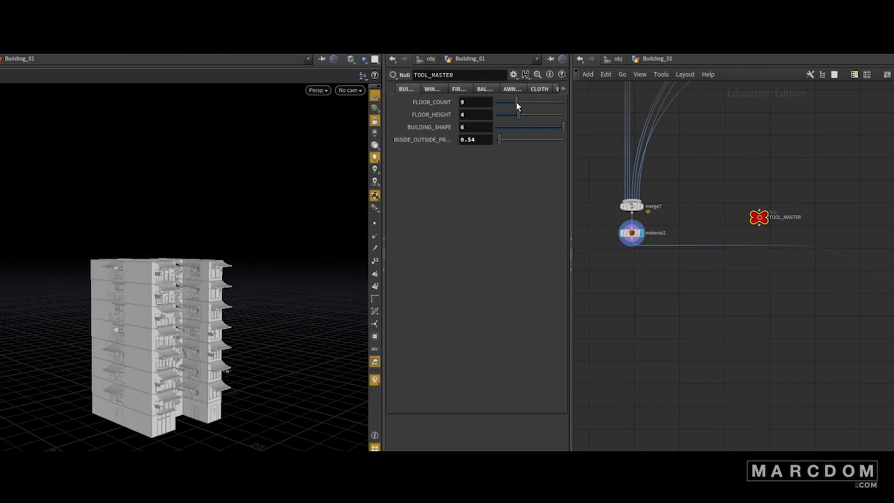